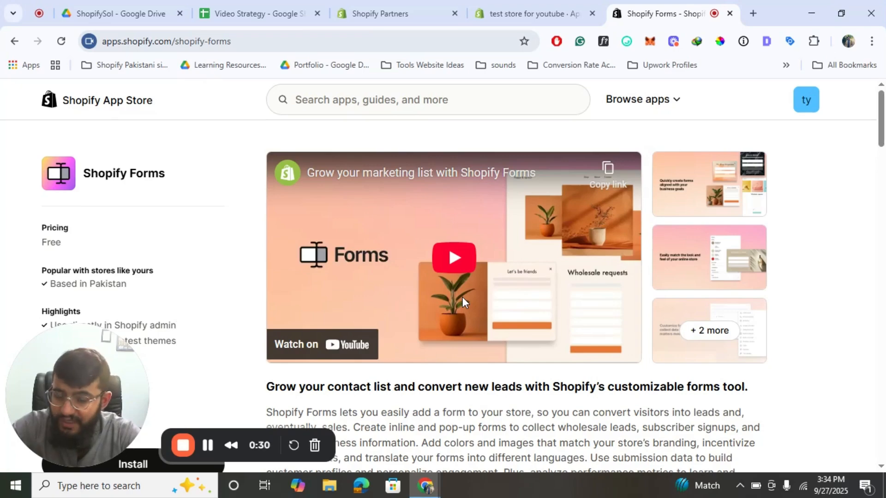
- Install Shopify Forms and go to the store admin's Forms dashboard, which lists no forms yet
{"action": "scroll", "coordinate": [500, 310], "scroll_direction": "down", "scroll_amount": 10}
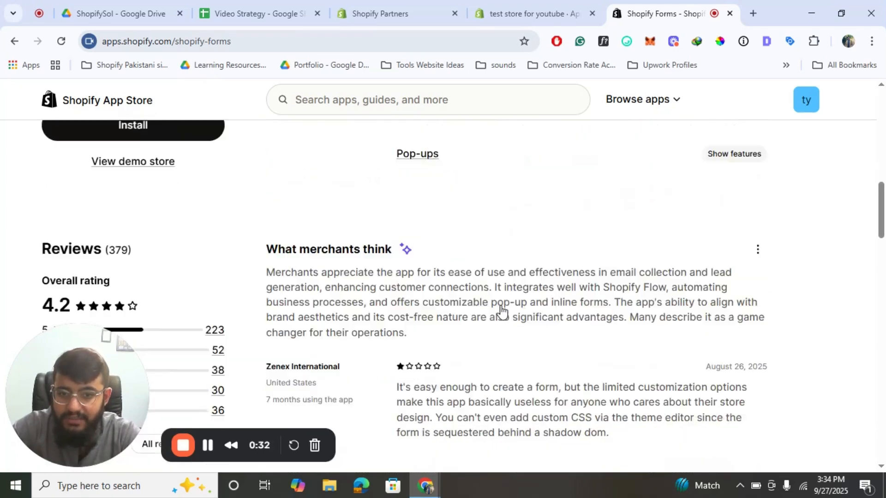
{"action": "scroll", "coordinate": [500, 310], "scroll_direction": "up", "scroll_amount": 10}
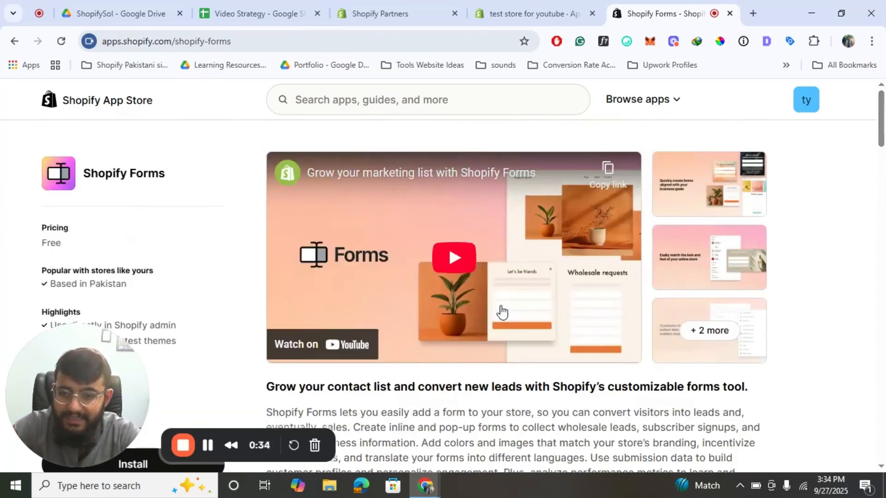
{"action": "left_click_drag", "start_coordinate": [97, 368], "coordinate": [610, 350]}
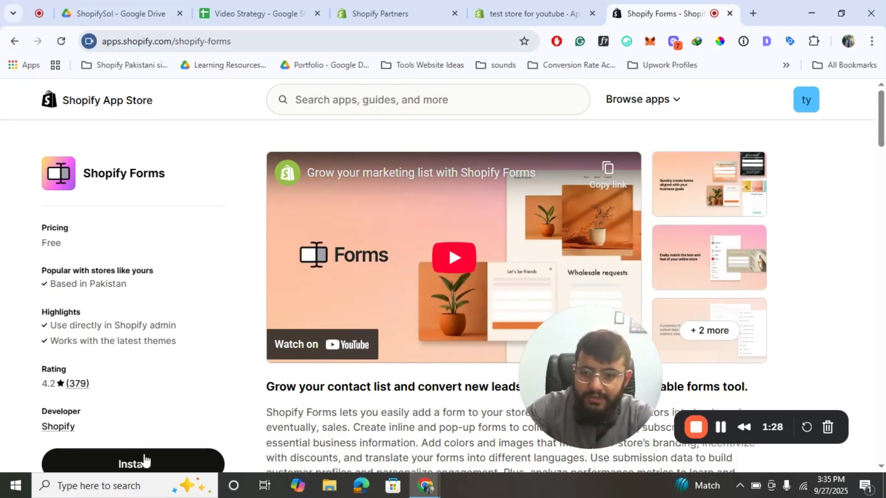
{"action": "left_click", "coordinate": [135, 466]}
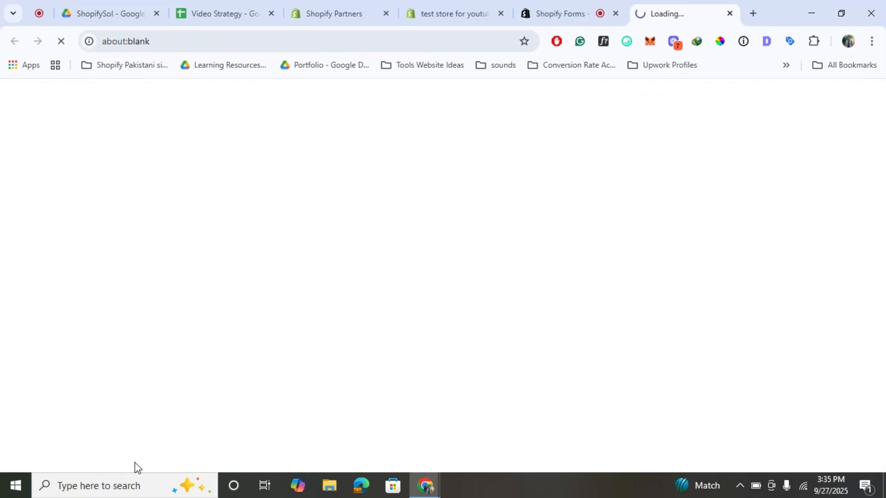
{"action": "left_click", "coordinate": [567, 14]}
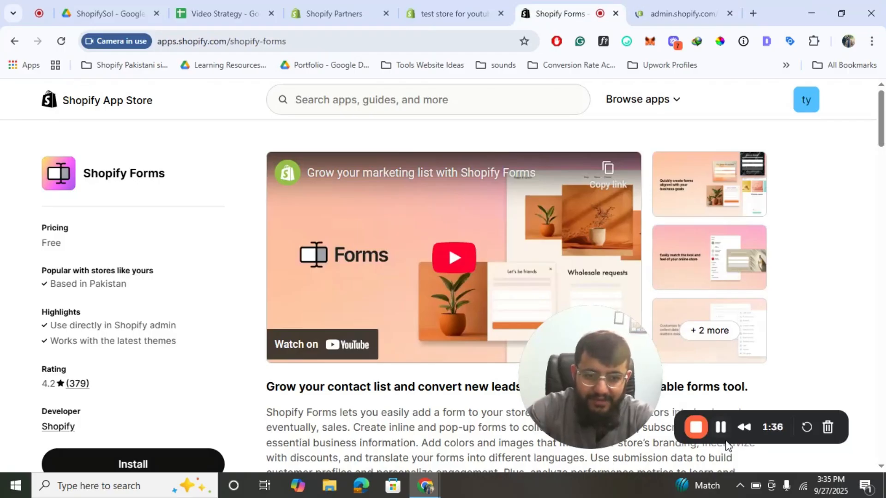
{"action": "key", "text": "ctrl+Tab"}
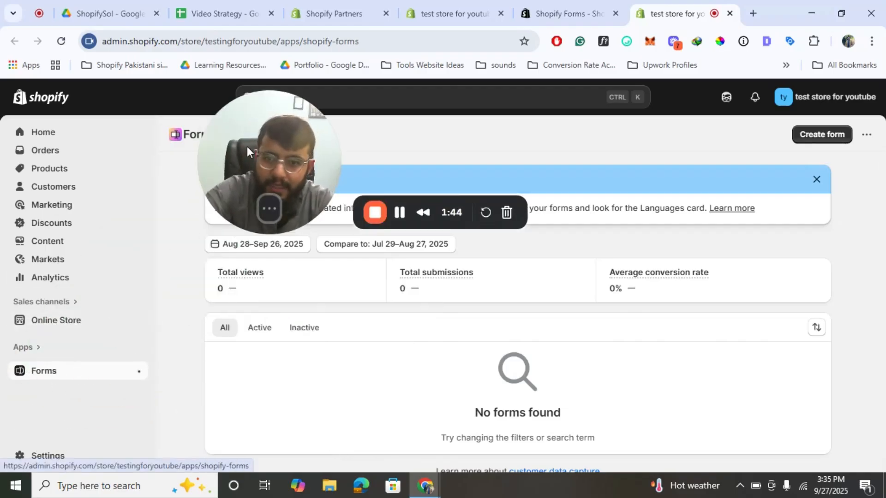
{"action": "left_click_drag", "start_coordinate": [247, 146], "coordinate": [157, 385]}
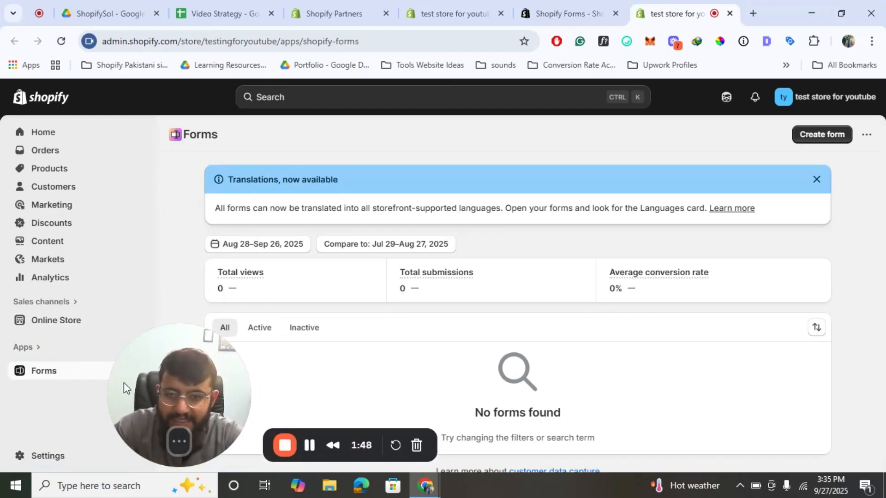
- Create a new Popup form named 'Test Pop Up'
{"action": "left_click", "coordinate": [830, 134]}
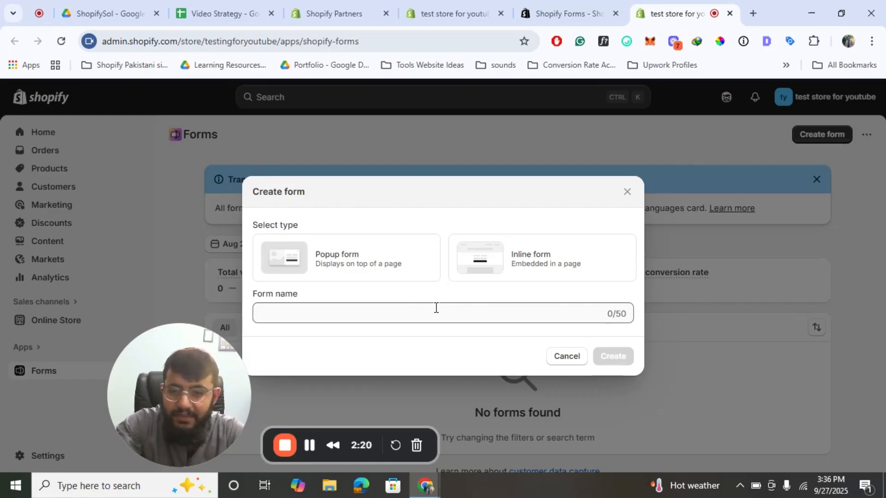
{"action": "left_click", "coordinate": [320, 253]}
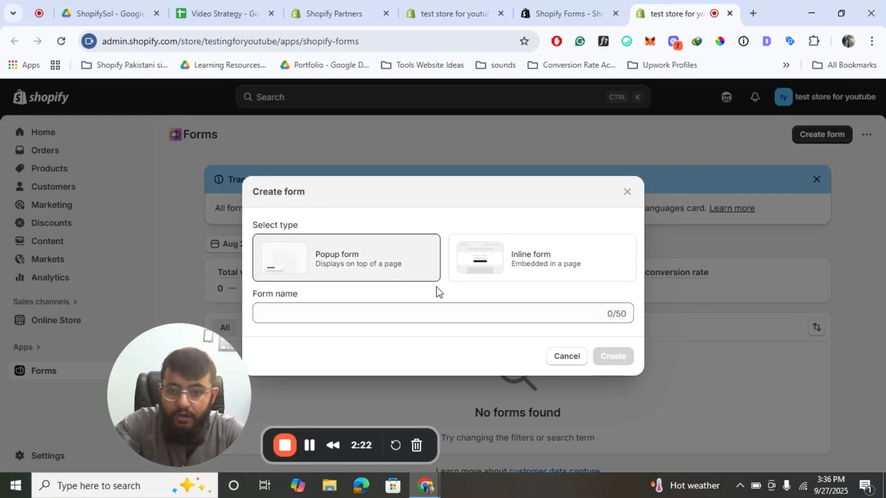
{"action": "left_click", "coordinate": [376, 309]}
{"action": "type", "text": "Test Pop Up"}
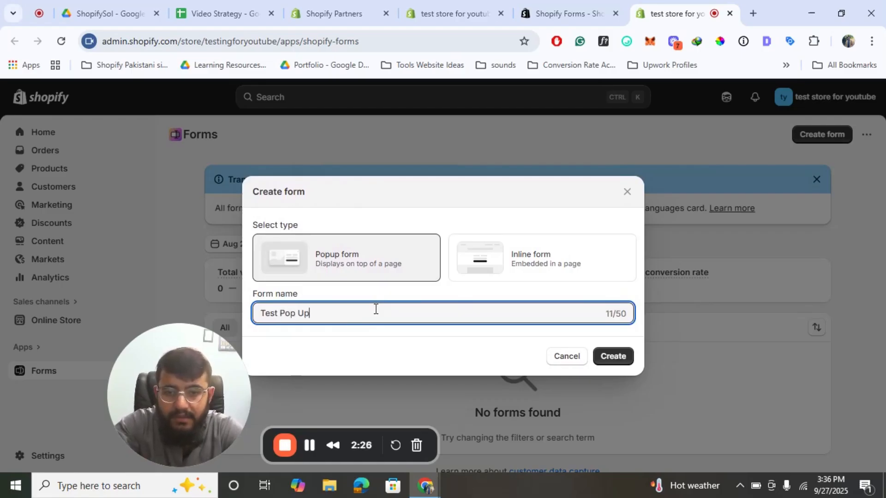
{"action": "left_click", "coordinate": [610, 362]}
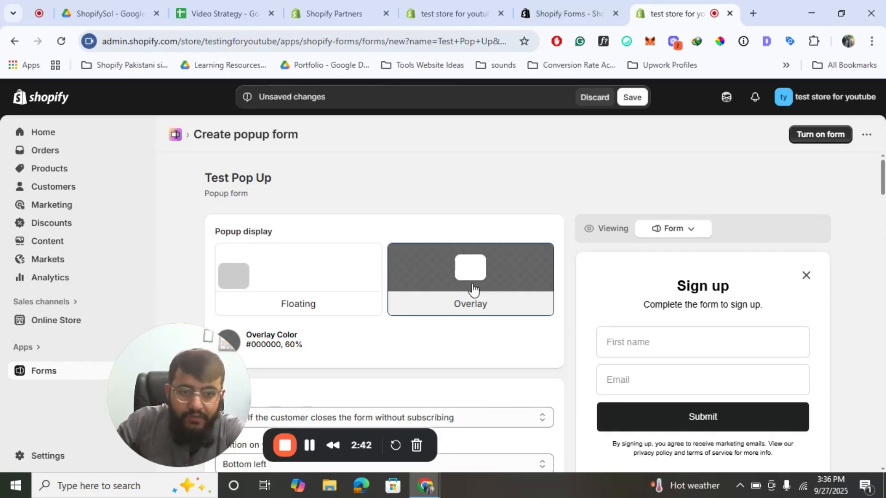
- Switch the editor preview to show the popup's 'Don't miss out!' teaser
{"action": "scroll", "coordinate": [472, 290], "scroll_direction": "down", "scroll_amount": 4}
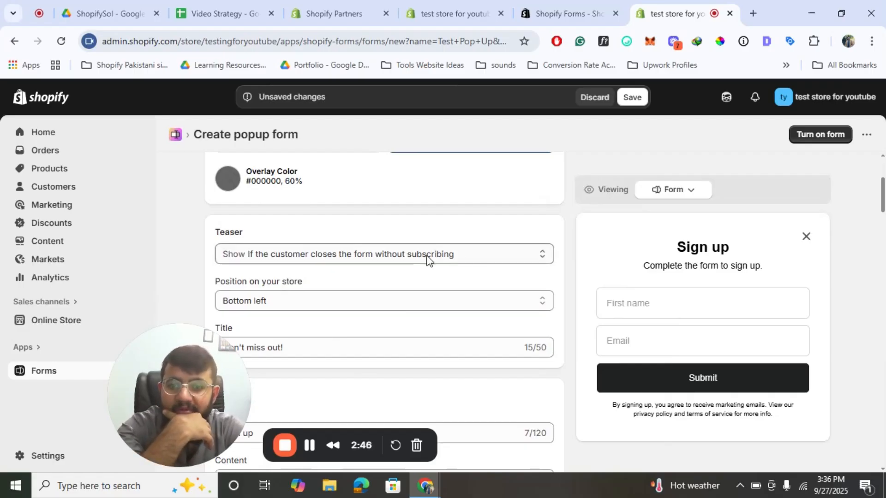
{"action": "scroll", "coordinate": [475, 267], "scroll_direction": "up", "scroll_amount": 4}
{"action": "scroll", "coordinate": [475, 266], "scroll_direction": "down", "scroll_amount": 4}
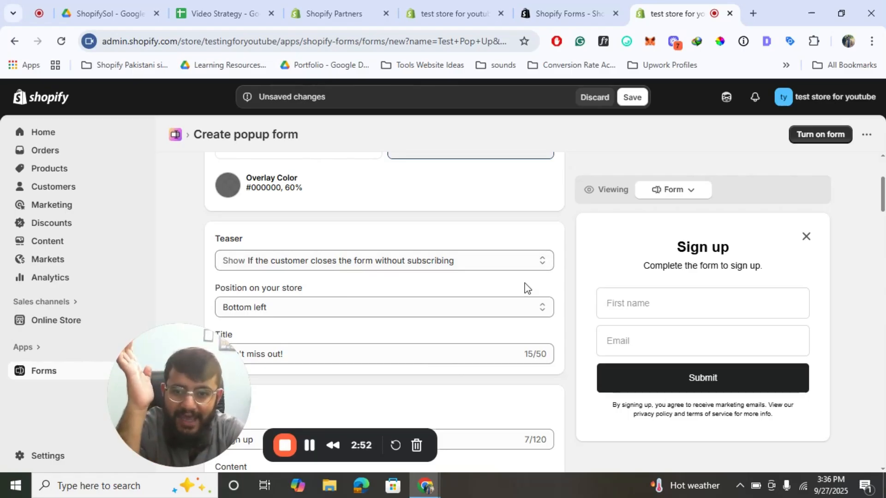
{"action": "scroll", "coordinate": [641, 271], "scroll_direction": "up", "scroll_amount": 1}
{"action": "left_click", "coordinate": [674, 189]}
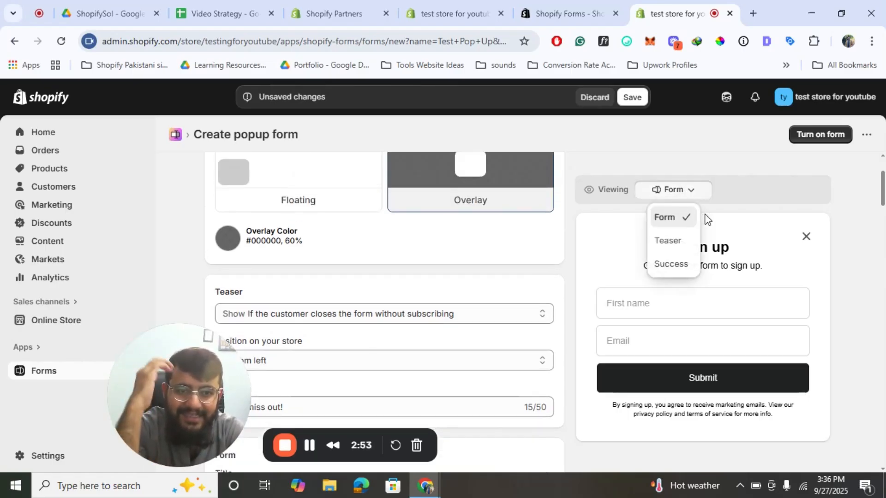
{"action": "left_click", "coordinate": [664, 239]}
{"action": "scroll", "coordinate": [476, 278], "scroll_direction": "down", "scroll_amount": 1}
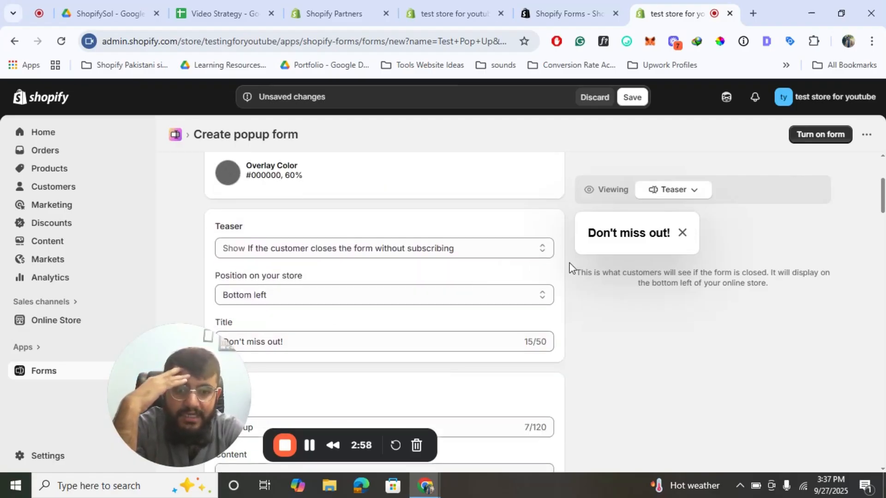
{"action": "scroll", "coordinate": [568, 267], "scroll_direction": "down", "scroll_amount": 1}
{"action": "scroll", "coordinate": [567, 268], "scroll_direction": "up", "scroll_amount": 1}
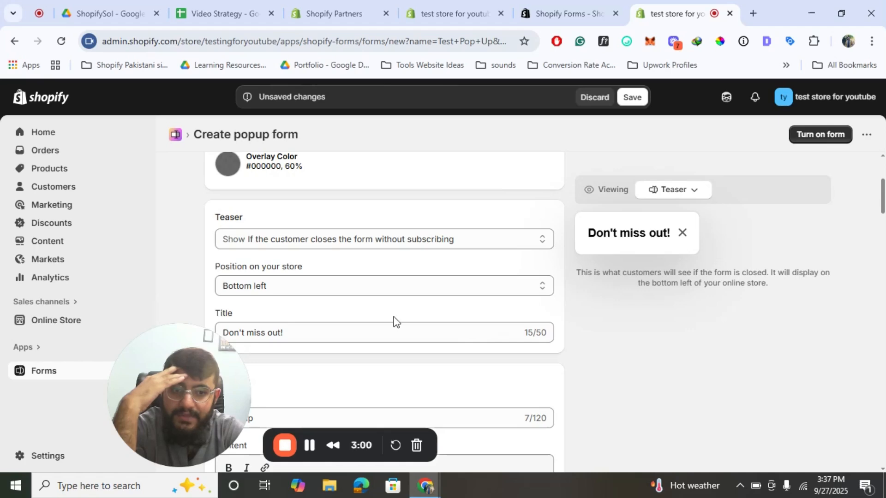
{"action": "scroll", "coordinate": [394, 321], "scroll_direction": "down", "scroll_amount": 2}
- Extend the teaser title with ', we promise not to spam you!' and preview the form again
{"action": "left_click", "coordinate": [326, 235]}
{"action": "type", "text": "m"}
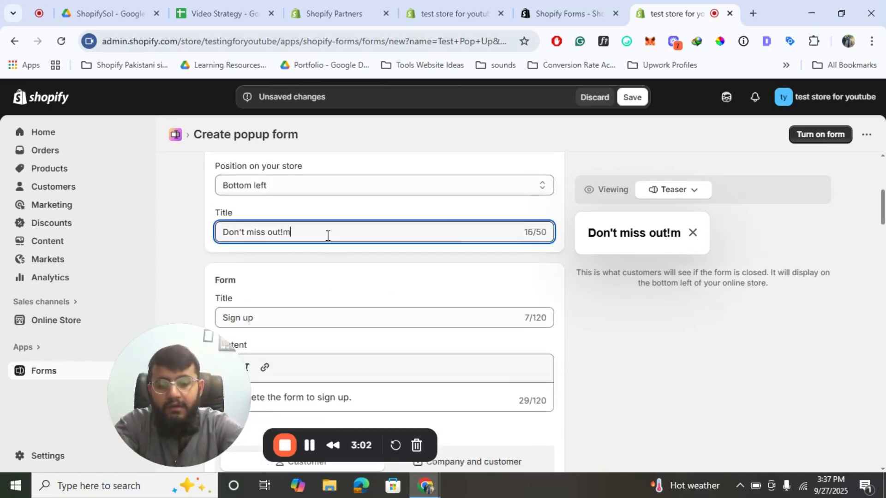
{"action": "key", "text": "BackSpace"}
{"action": "key", "text": "BackSpace"}
{"action": "key", "text": "BackSpace"}
{"action": "key", "text": "BackSpace"}
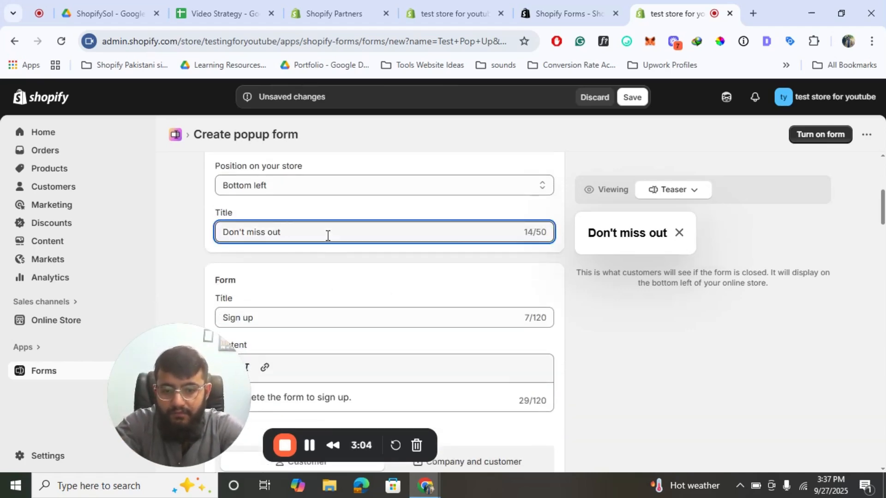
{"action": "type", "text": ", we promi"}
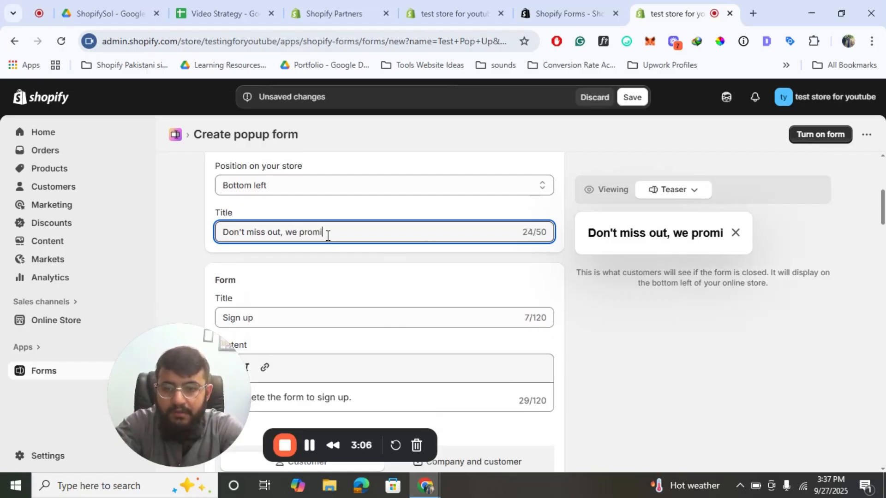
{"action": "type", "text": "s"}
{"action": "type", "text": "e not t"}
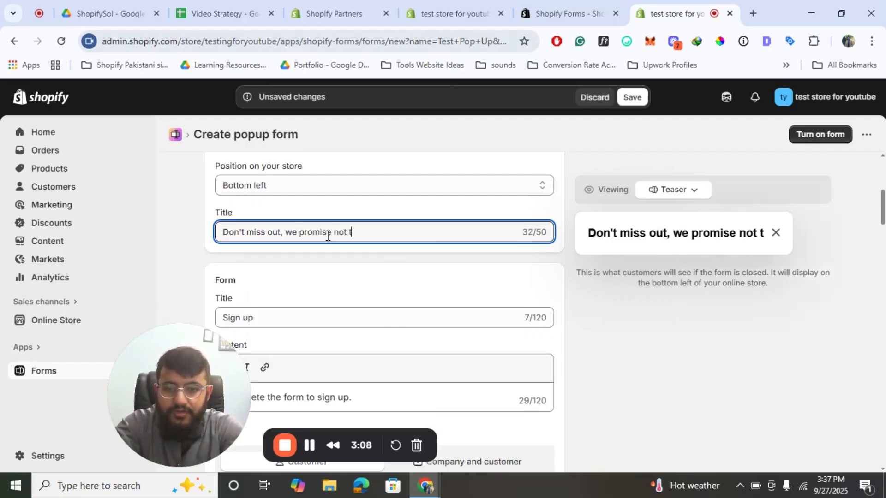
{"action": "type", "text": "o spa"}
{"action": "key", "text": "BackSpace"}
{"action": "type", "text": "pam "}
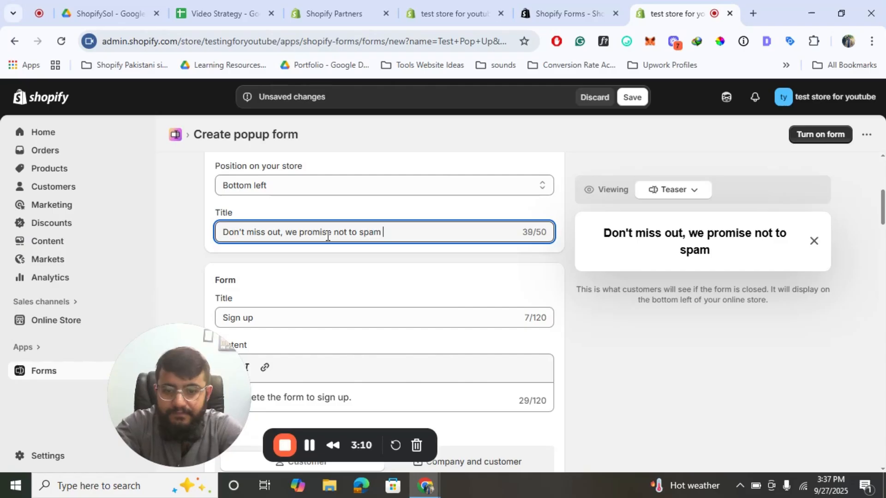
{"action": "type", "text": "you!"}
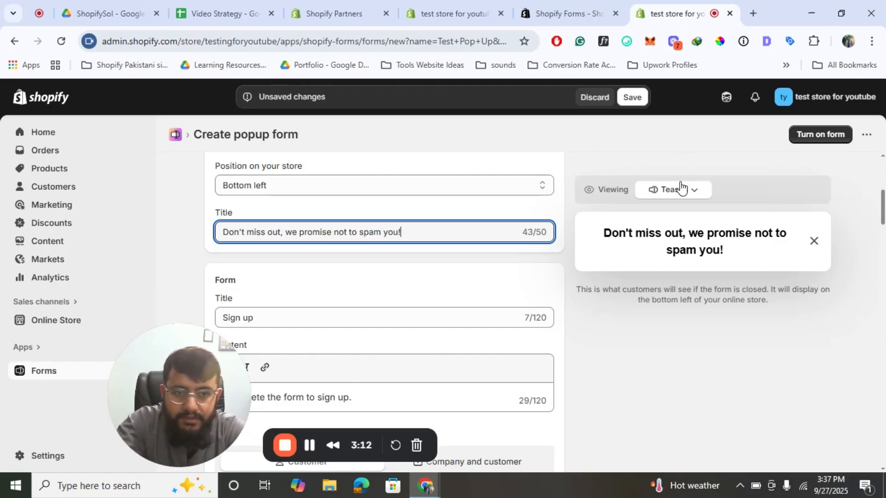
{"action": "left_click", "coordinate": [681, 189]}
{"action": "left_click", "coordinate": [659, 217]}
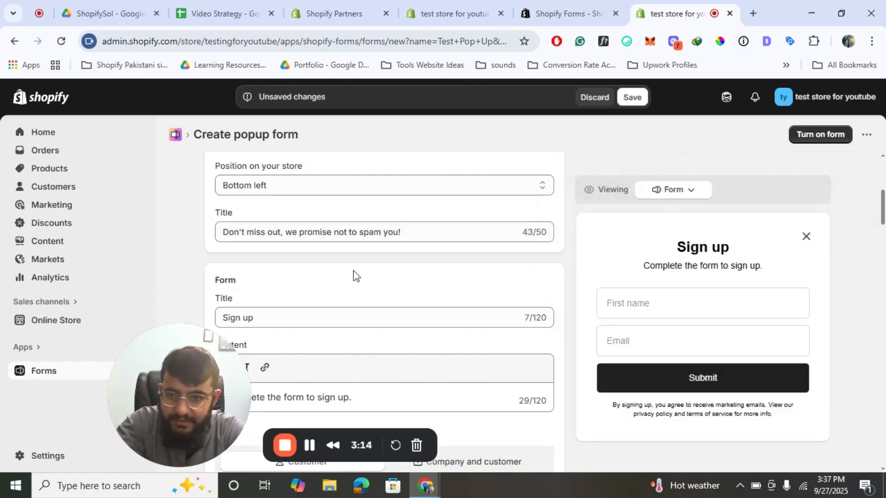
{"action": "scroll", "coordinate": [352, 276], "scroll_direction": "down", "scroll_amount": 2}
- Retitle the form 'Sign up for exclusive welcome discount 🥰'
{"action": "left_click", "coordinate": [257, 242]}
{"action": "key", "text": "ctrl+a"}
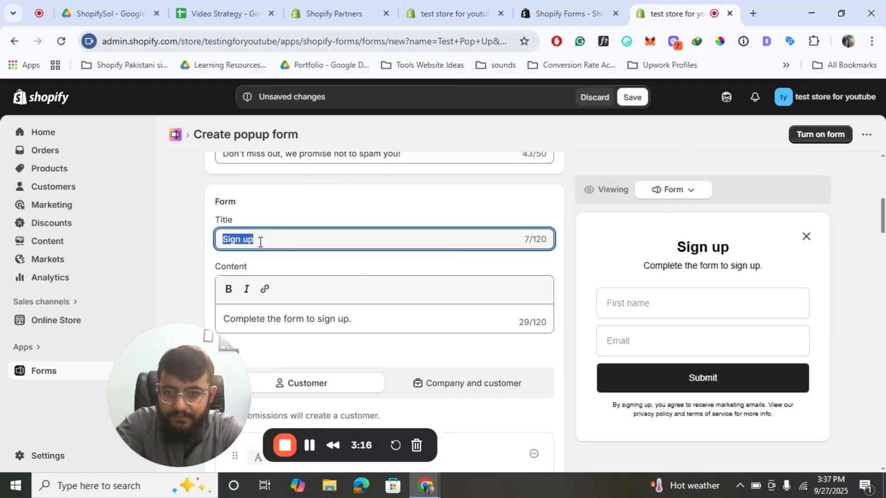
{"action": "left_click", "coordinate": [260, 242]}
{"action": "type", "text": "for"}
{"action": "key", "text": "BackSpace"}
{"action": "key", "text": "BackSpace"}
{"action": "key", "text": "BackSpace"}
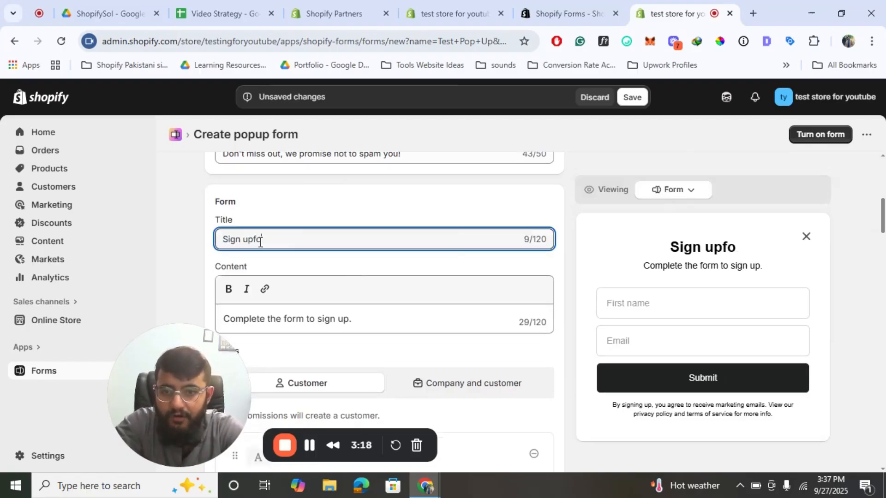
{"action": "type", "text": "for excl"}
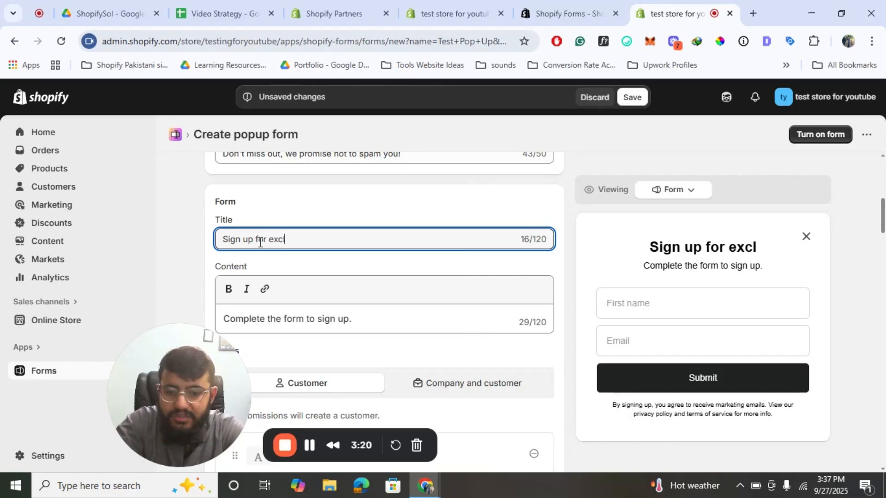
{"action": "type", "text": "usive discount"}
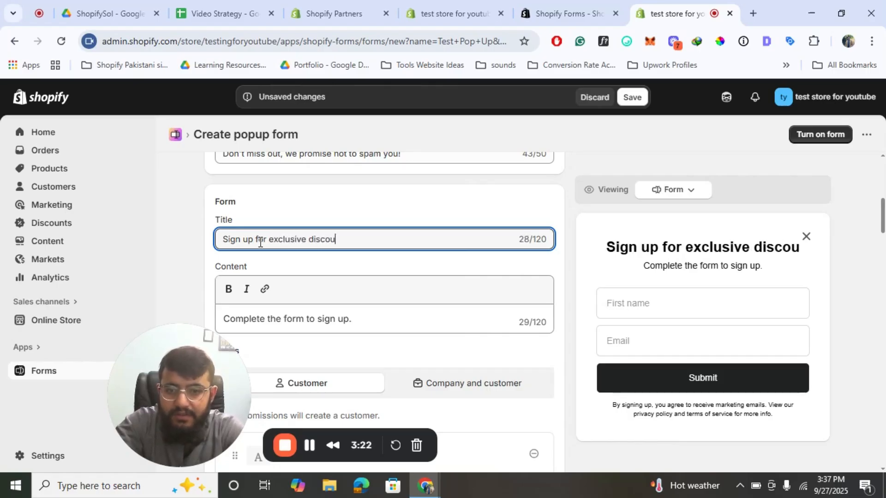
{"action": "key", "text": "BackSpace"}
{"action": "key", "text": "BackSpace"}
{"action": "key", "text": "BackSpace"}
{"action": "key", "text": "BackSpace"}
{"action": "key", "text": "BackSpace"}
{"action": "key", "text": "BackSpace"}
{"action": "key", "text": "BackSpace"}
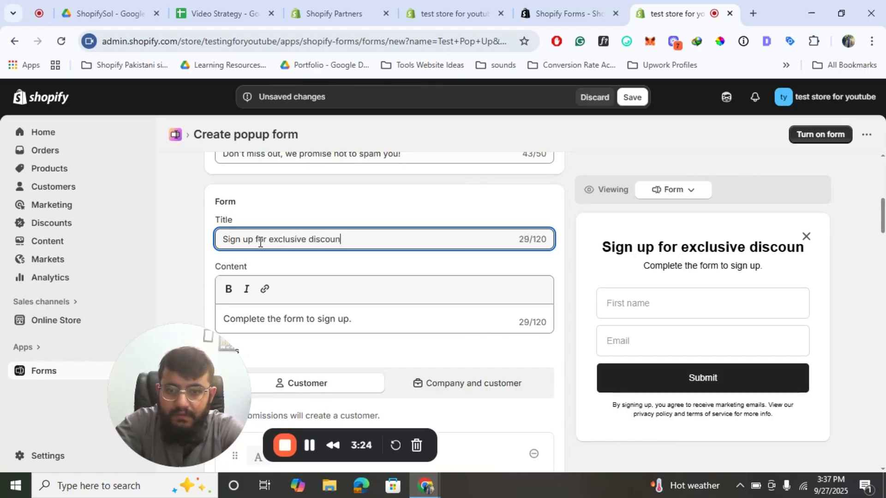
{"action": "key", "text": "BackSpace"}
{"action": "type", "text": "welc"}
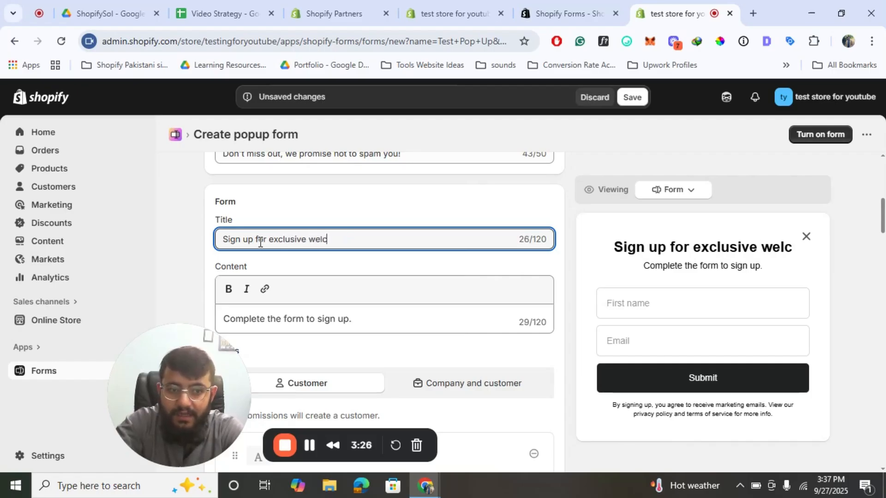
{"action": "type", "text": "ome discoj"}
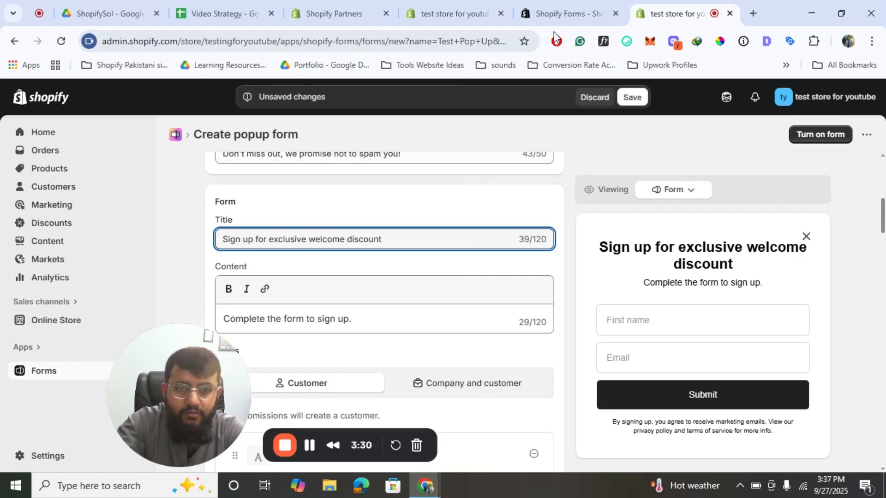
{"action": "left_click", "coordinate": [625, 41]}
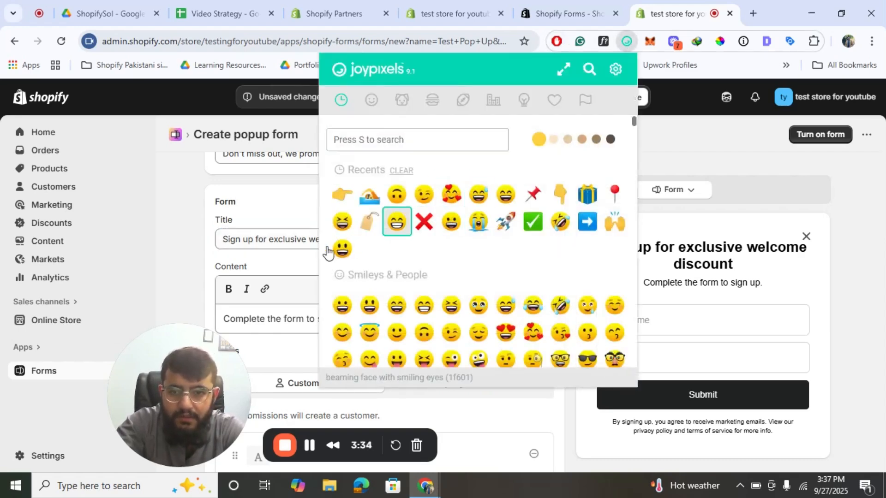
{"action": "left_click", "coordinate": [341, 249]}
{"action": "left_click", "coordinate": [434, 233]}
{"action": "left_click", "coordinate": [445, 232]}
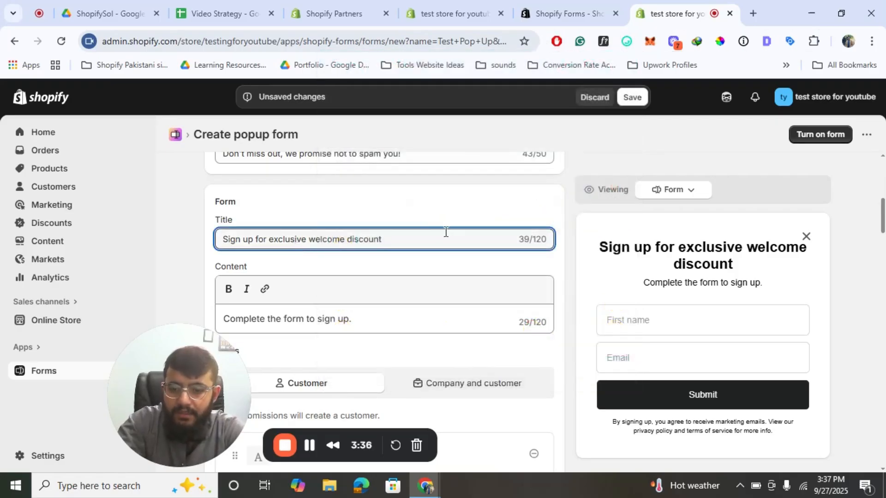
{"action": "type", "text": "🥰"}
- Replace the content with a reminder to add your birthday for a yearly gift, ending in 🎂
{"action": "left_click", "coordinate": [339, 327]}
{"action": "key", "text": "ctrl+a"}
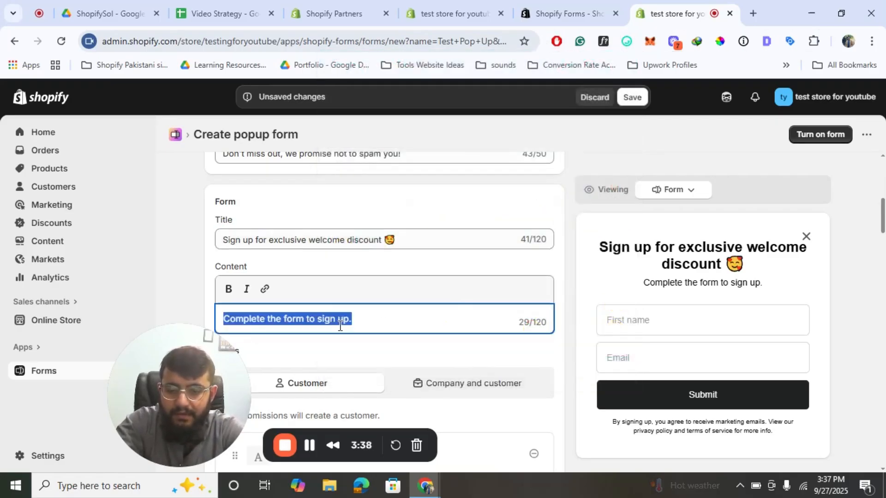
{"action": "type", "text": "Don't forge"}
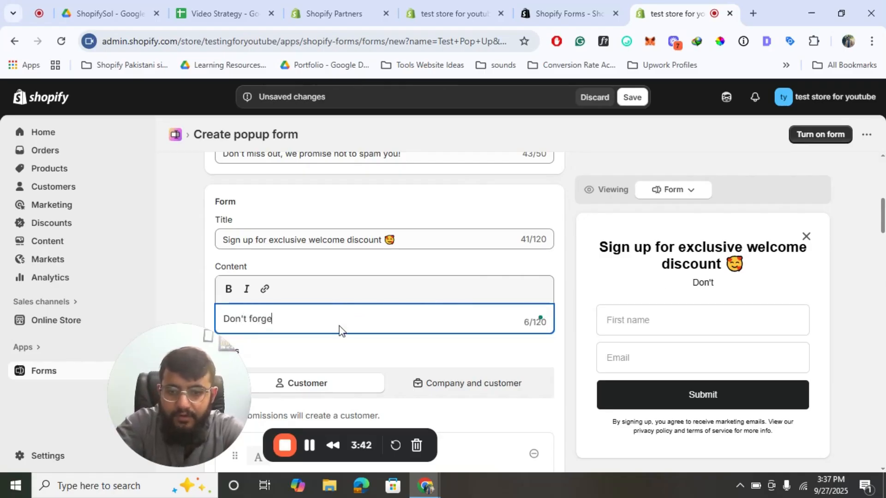
{"action": "type", "text": "t to add your "}
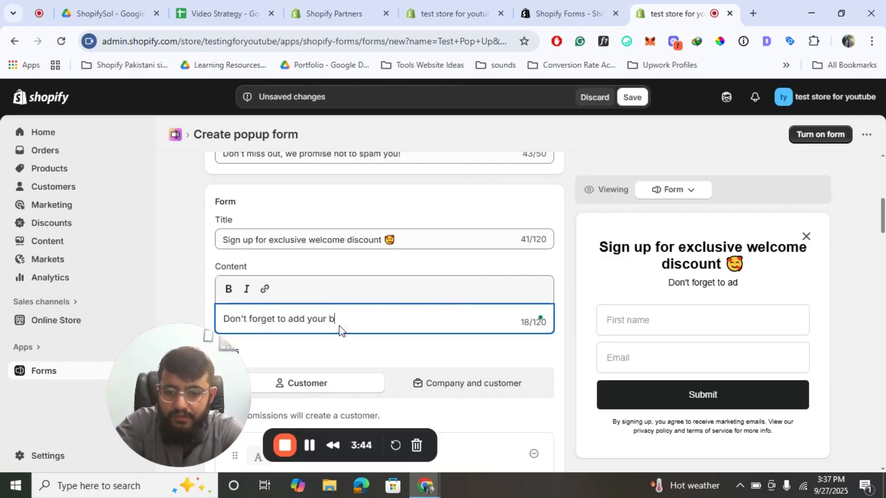
{"action": "type", "text": "birthda"}
{"action": "key", "text": "BackSpace"}
{"action": "key", "text": "BackSpace"}
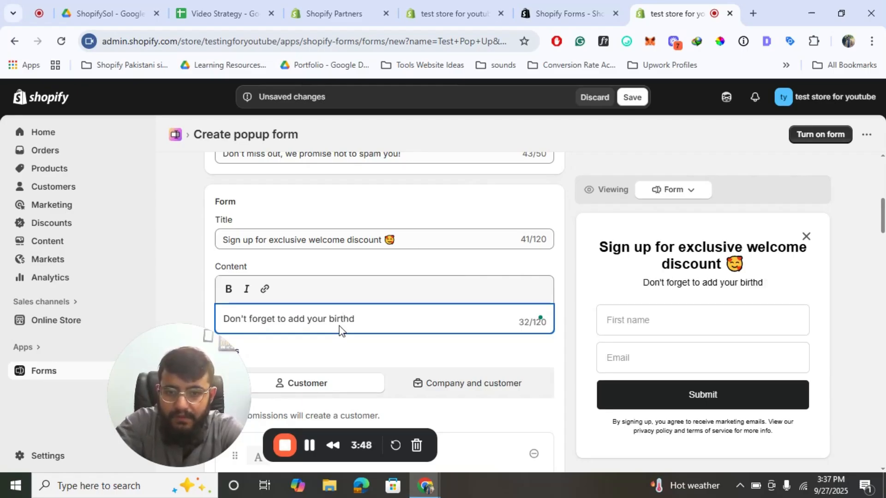
{"action": "key", "text": "BackSpace"}
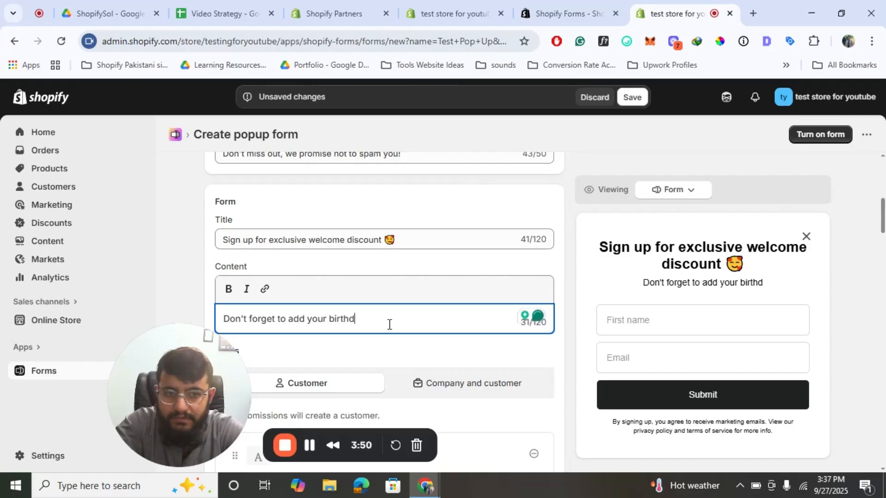
{"action": "type", "text": "ay t"}
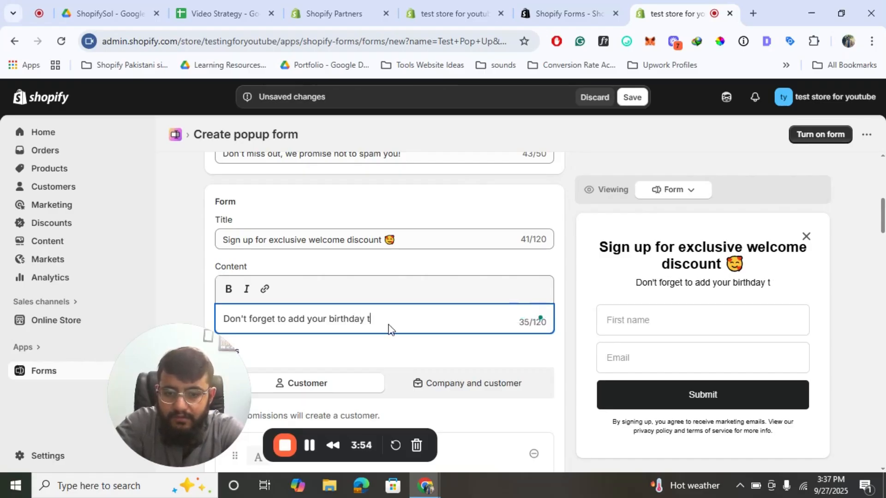
{"action": "type", "text": "o receive "}
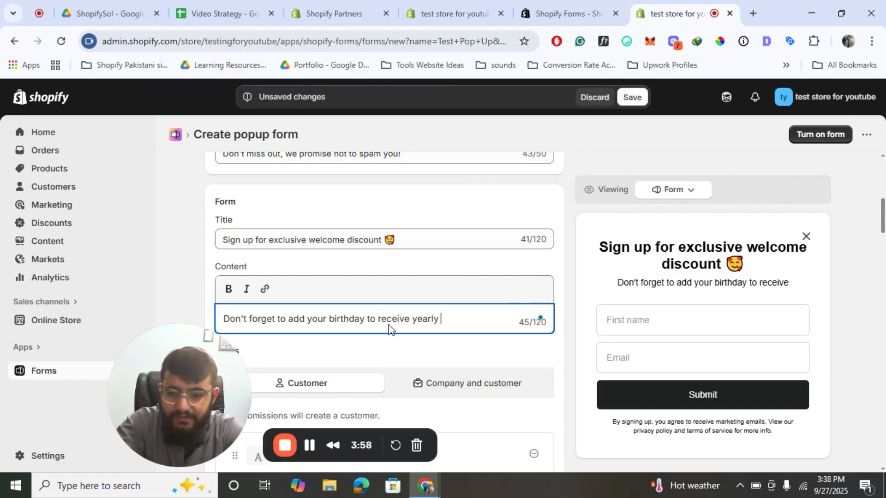
{"action": "type", "text": "yearly gift"}
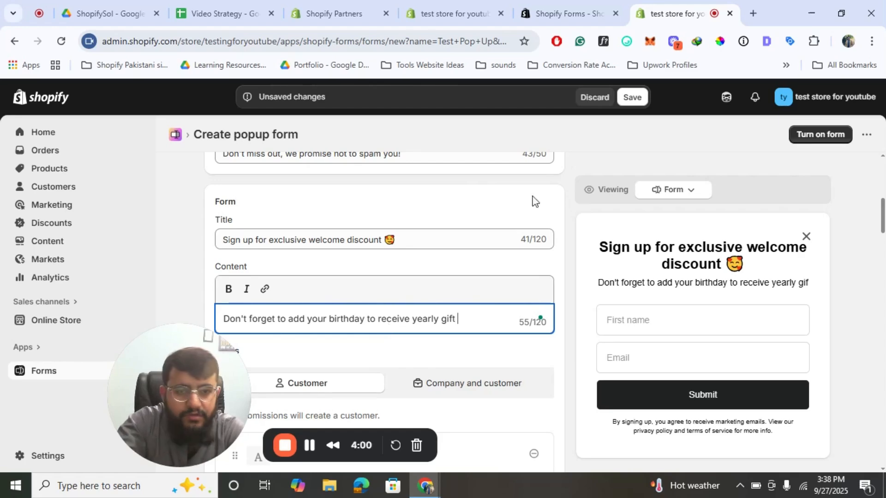
{"action": "left_click", "coordinate": [626, 42]}
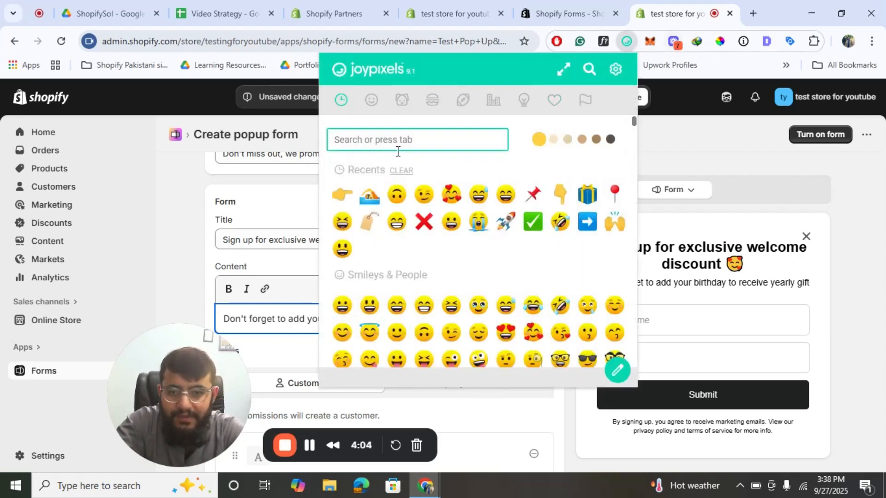
{"action": "type", "text": "birth"}
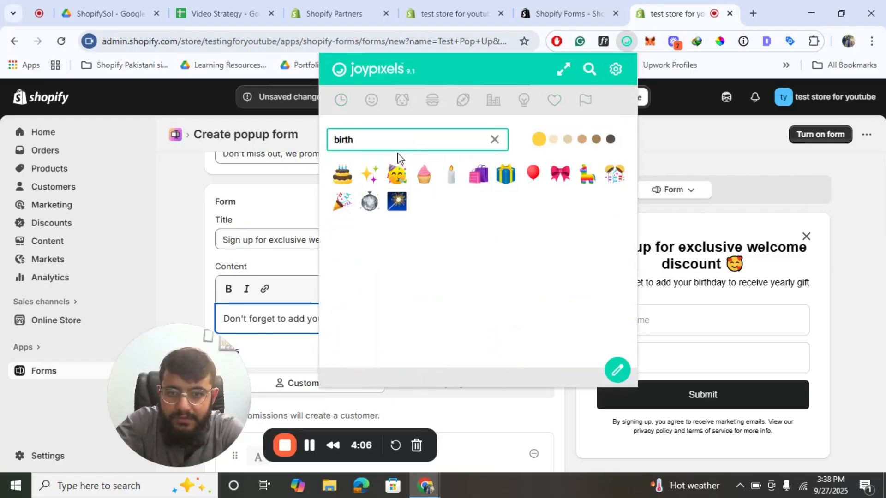
{"action": "left_click", "coordinate": [342, 175]}
{"action": "left_click", "coordinate": [272, 319]}
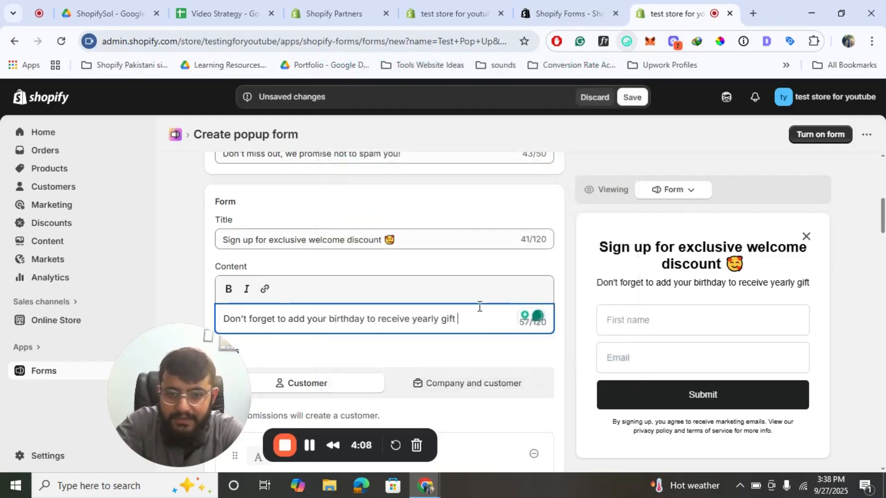
{"action": "type", "text": "🎂"}
- Delete the First name field and add a required Birthday field (MM/DD/YYYY) after Email
{"action": "scroll", "coordinate": [493, 307], "scroll_direction": "down", "scroll_amount": 2}
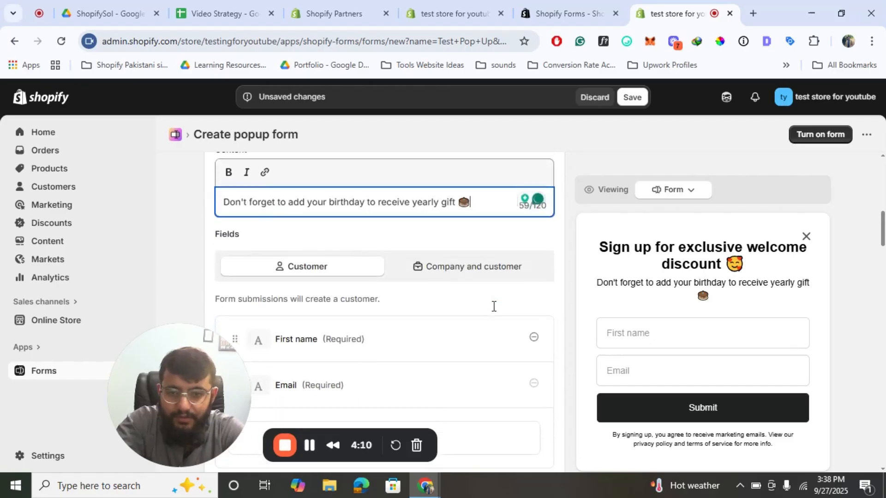
{"action": "scroll", "coordinate": [394, 291], "scroll_direction": "down", "scroll_amount": 1}
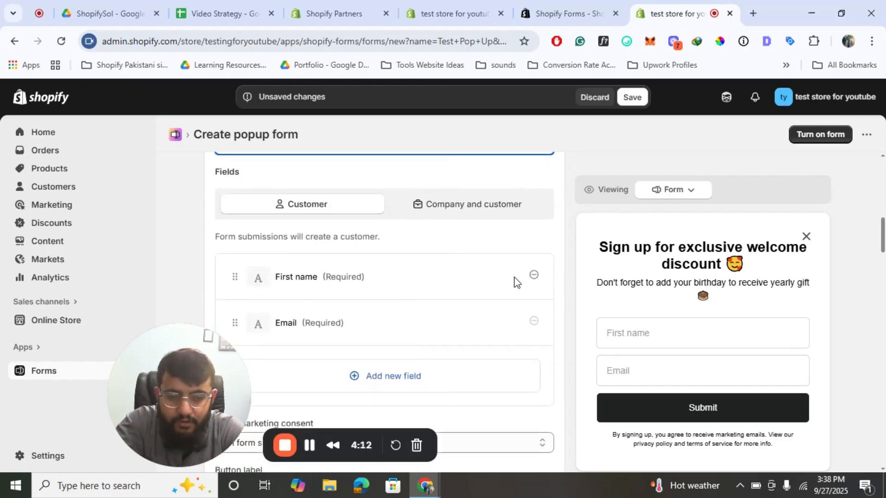
{"action": "left_click", "coordinate": [533, 276]}
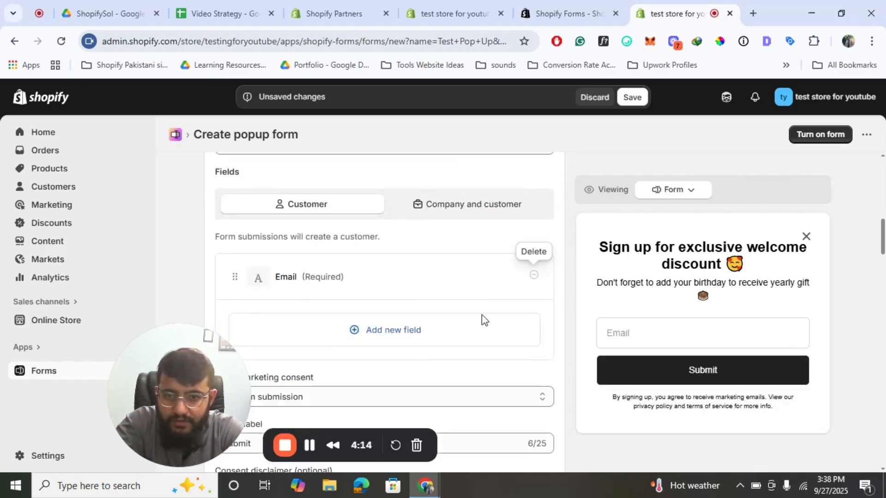
{"action": "left_click", "coordinate": [385, 339]}
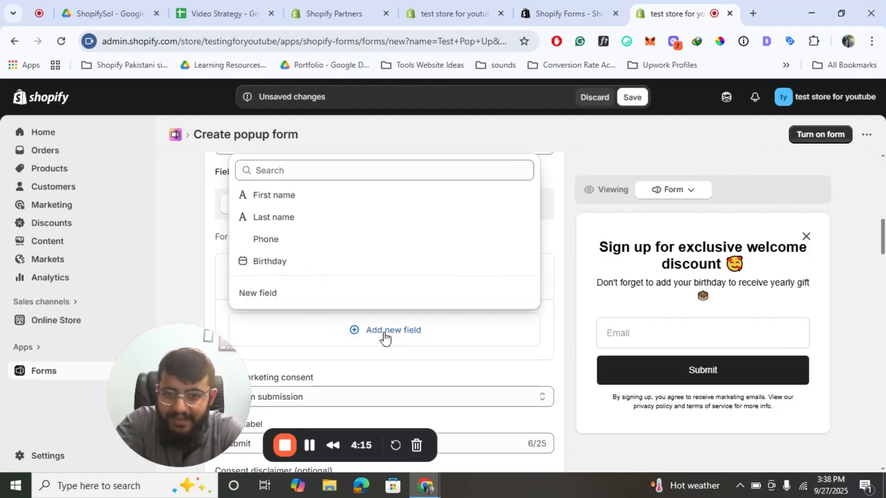
{"action": "left_click", "coordinate": [258, 262]}
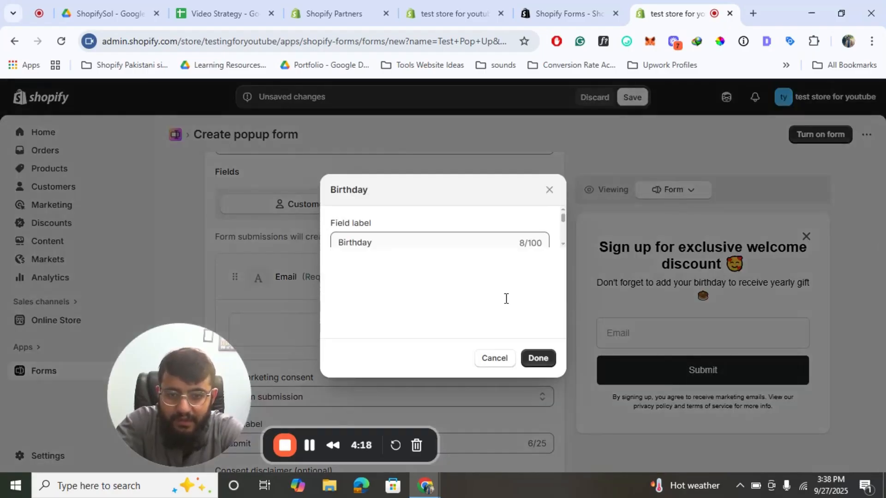
{"action": "left_click", "coordinate": [536, 358]}
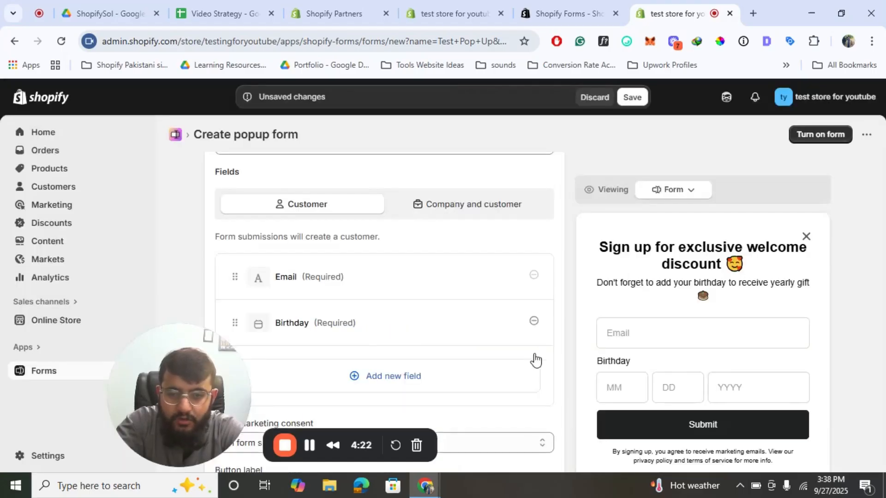
{"action": "scroll", "coordinate": [356, 310], "scroll_direction": "up", "scroll_amount": 2}
{"action": "scroll", "coordinate": [357, 313], "scroll_direction": "down", "scroll_amount": 2}
- Attach the Welcome7 discount (7% off entire order) to the success message
{"action": "scroll", "coordinate": [356, 313], "scroll_direction": "down", "scroll_amount": 4}
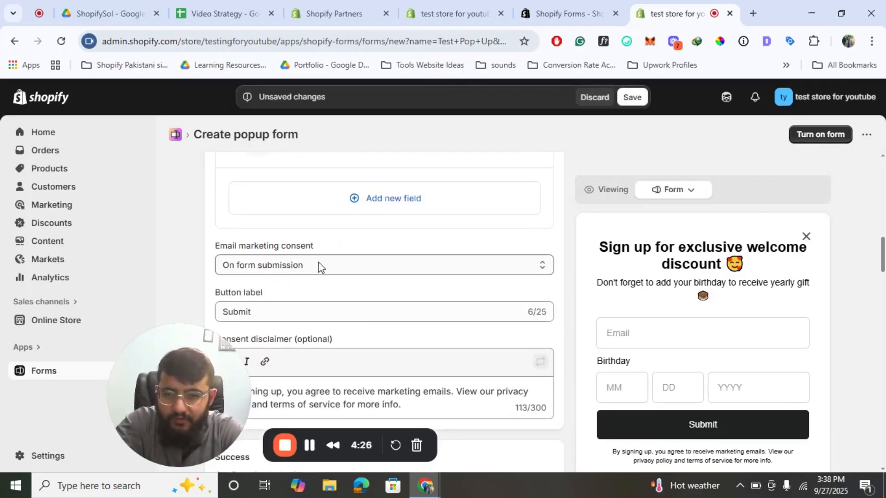
{"action": "left_click", "coordinate": [321, 265]}
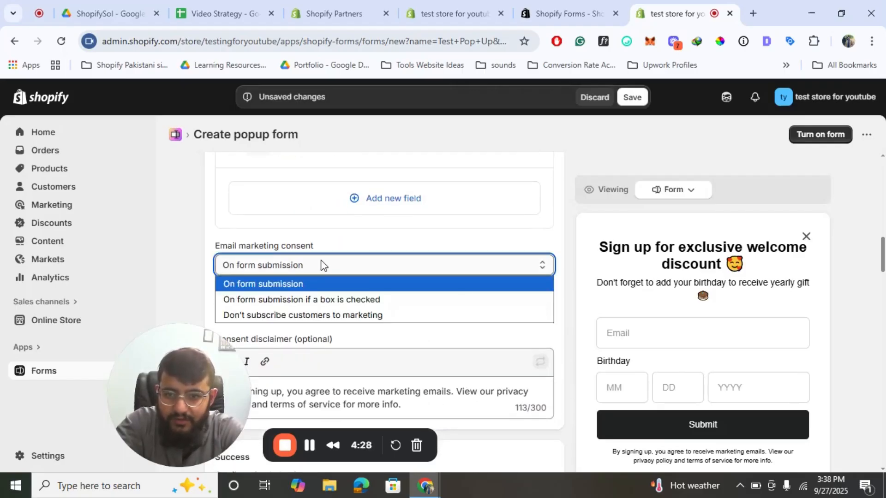
{"action": "left_click", "coordinate": [330, 258]}
{"action": "scroll", "coordinate": [478, 240], "scroll_direction": "down", "scroll_amount": 2}
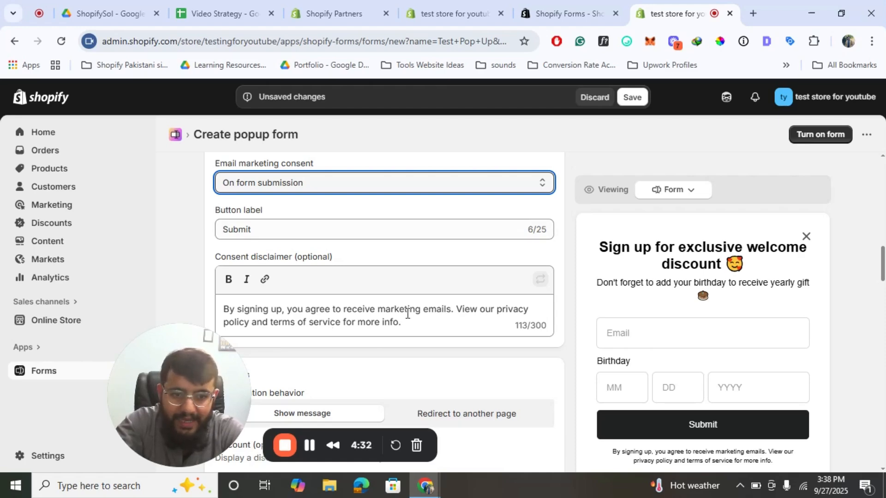
{"action": "scroll", "coordinate": [408, 314], "scroll_direction": "down", "scroll_amount": 5}
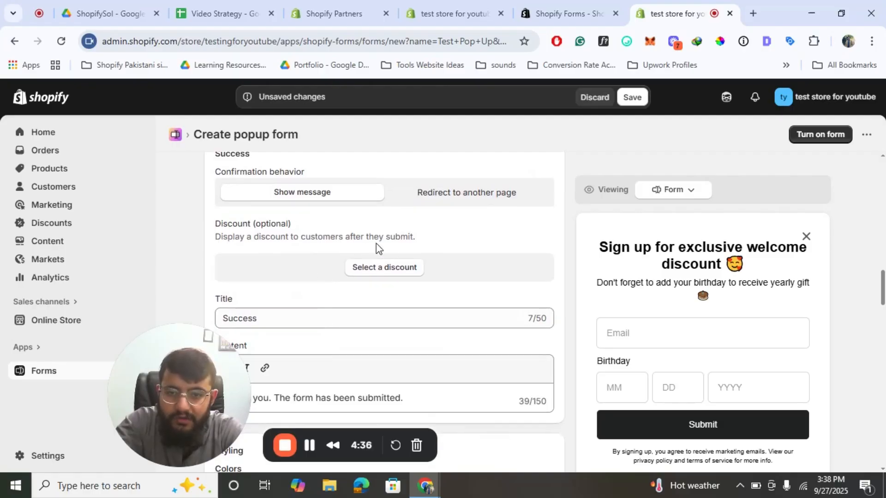
{"action": "left_click", "coordinate": [408, 269]}
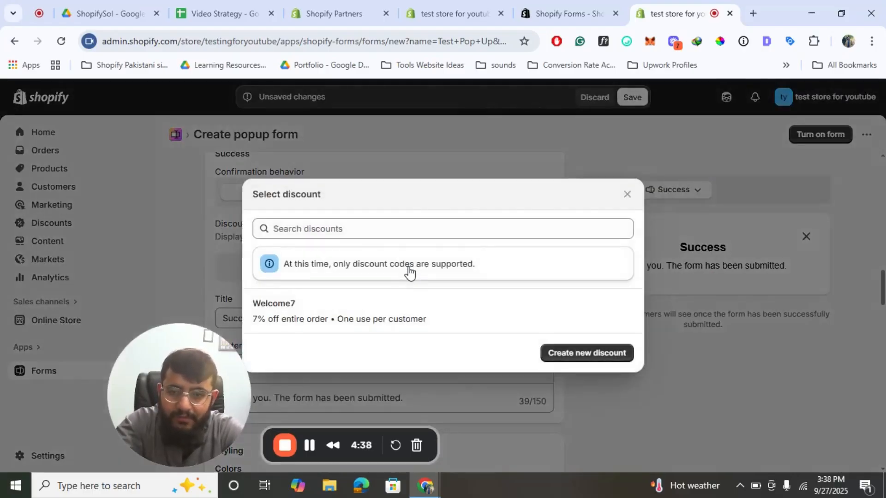
{"action": "left_click", "coordinate": [287, 305]}
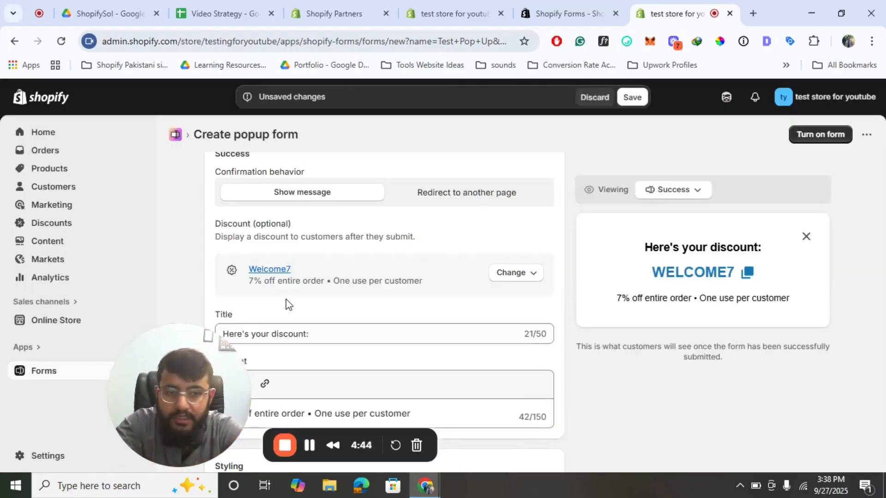
- Set the preview to Form, now showing the '7% off entire order' heading
{"action": "scroll", "coordinate": [286, 305], "scroll_direction": "down", "scroll_amount": 1}
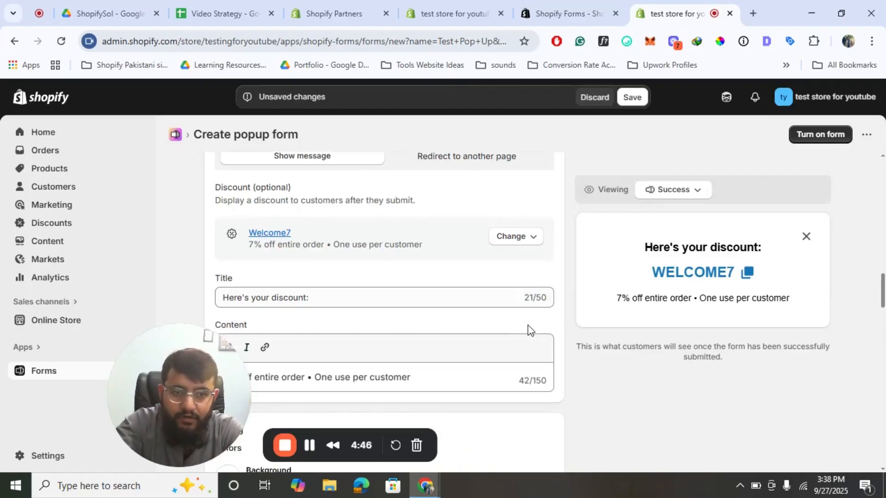
{"action": "scroll", "coordinate": [530, 327], "scroll_direction": "down", "scroll_amount": 2}
{"action": "scroll", "coordinate": [425, 354], "scroll_direction": "down", "scroll_amount": 10}
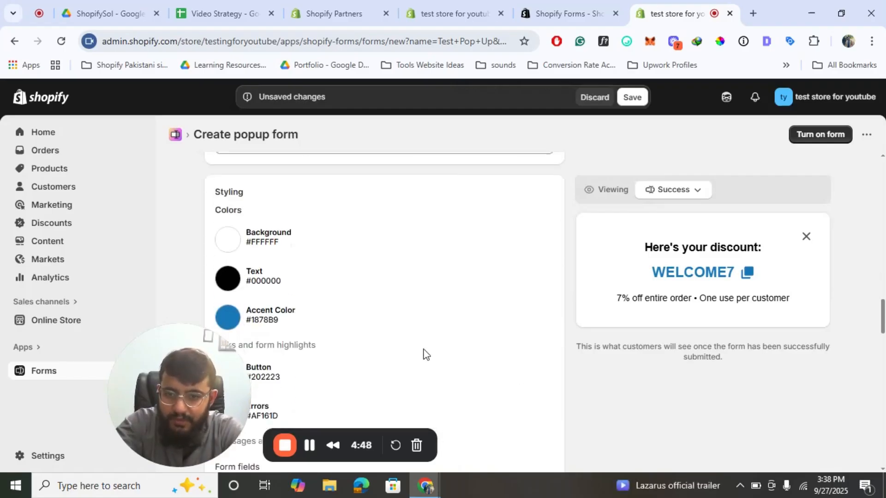
{"action": "scroll", "coordinate": [425, 354], "scroll_direction": "up", "scroll_amount": 4}
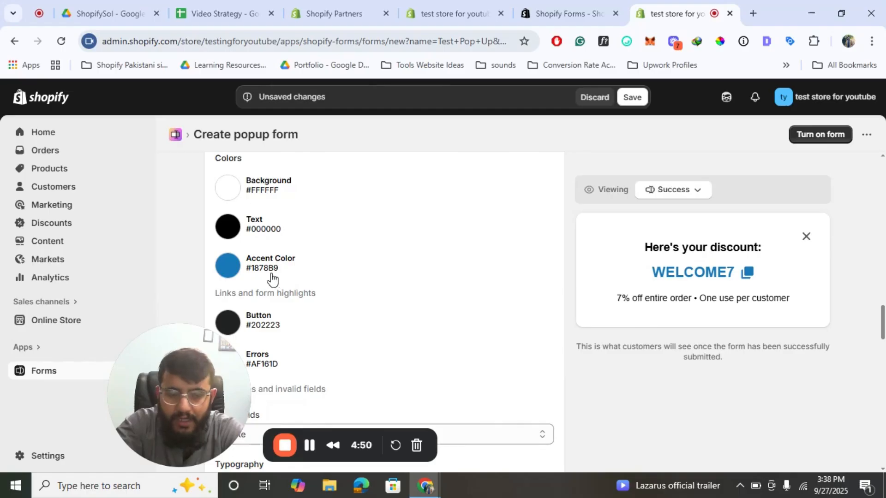
{"action": "scroll", "coordinate": [302, 270], "scroll_direction": "down", "scroll_amount": 8}
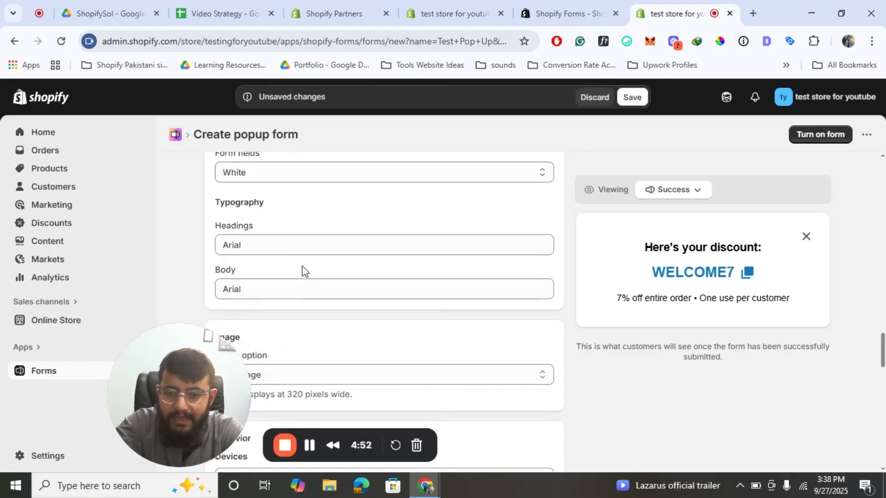
{"action": "scroll", "coordinate": [302, 271], "scroll_direction": "down", "scroll_amount": 3}
{"action": "scroll", "coordinate": [302, 271], "scroll_direction": "up", "scroll_amount": 4}
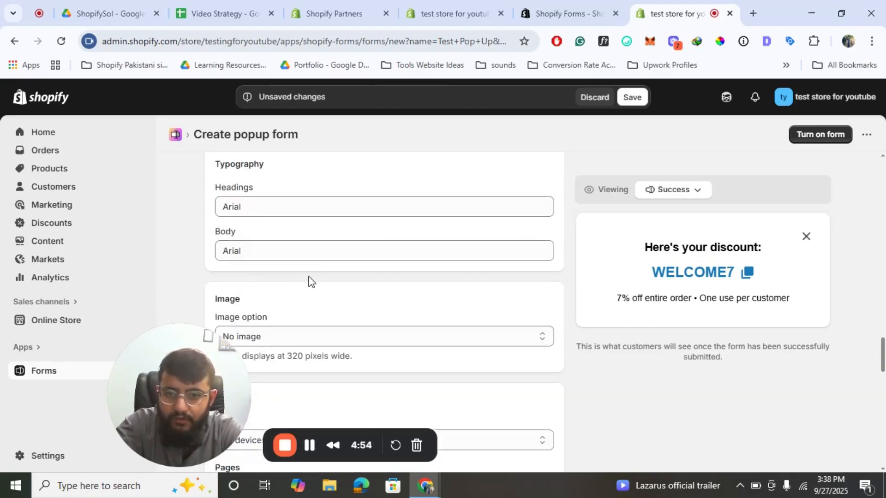
{"action": "scroll", "coordinate": [308, 281], "scroll_direction": "down", "scroll_amount": 2}
{"action": "scroll", "coordinate": [309, 281], "scroll_direction": "down", "scroll_amount": 1}
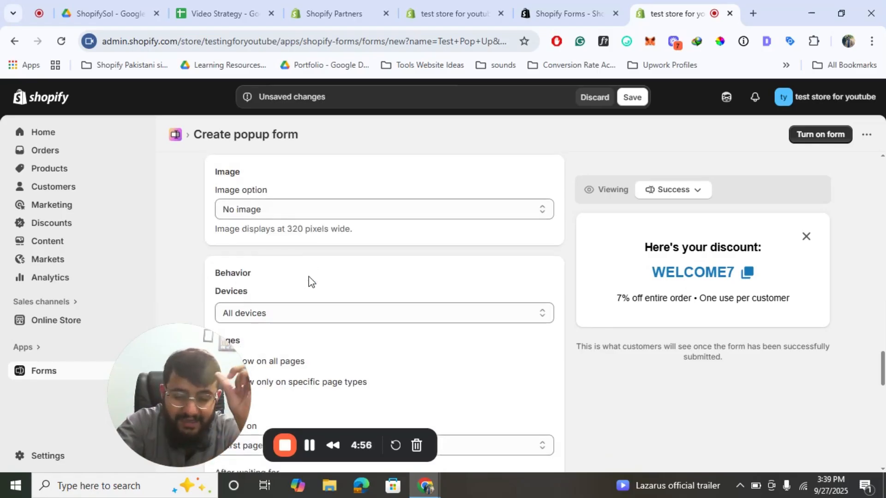
{"action": "left_click", "coordinate": [673, 196]}
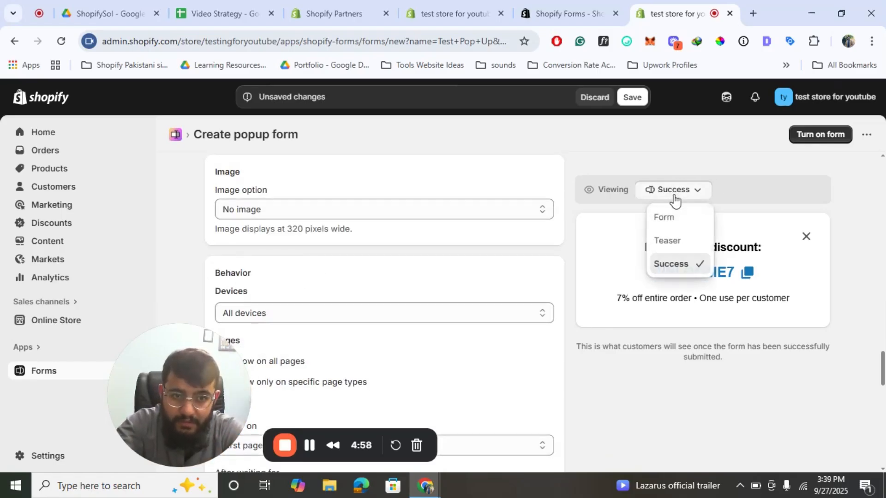
{"action": "left_click", "coordinate": [677, 217]}
{"action": "scroll", "coordinate": [317, 307], "scroll_direction": "down", "scroll_amount": 1}
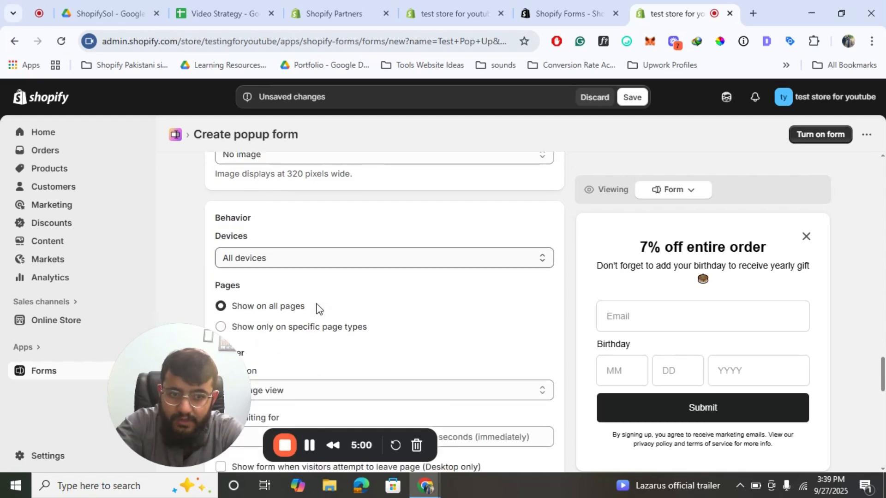
{"action": "scroll", "coordinate": [317, 308], "scroll_direction": "down", "scroll_amount": 10}
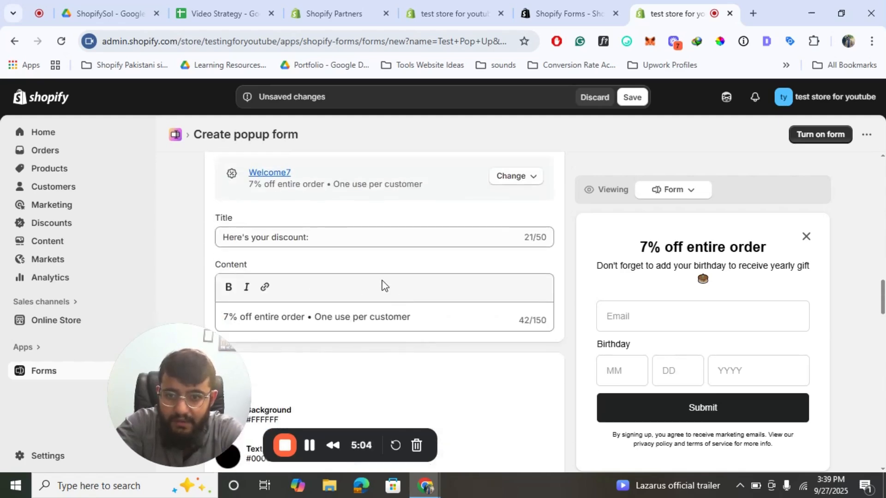
{"action": "scroll", "coordinate": [395, 295], "scroll_direction": "up", "scroll_amount": 8}
{"action": "scroll", "coordinate": [382, 284], "scroll_direction": "up", "scroll_amount": 6}
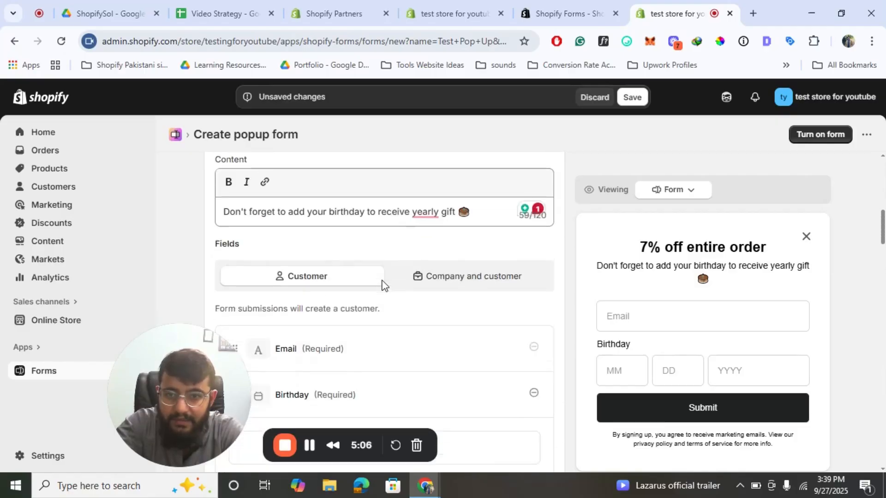
- Change the form title to 'Sign up for an Exclusive Discount 🥰'
{"action": "left_click", "coordinate": [327, 230]}
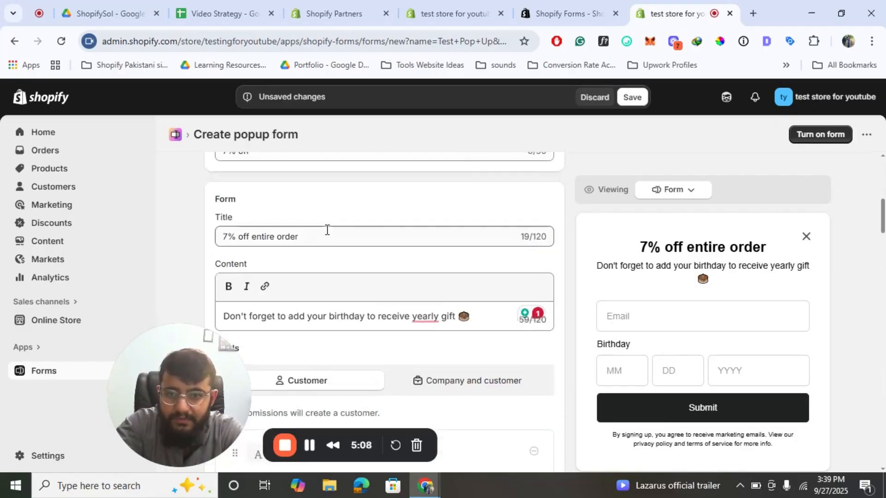
{"action": "left_click", "coordinate": [625, 42]}
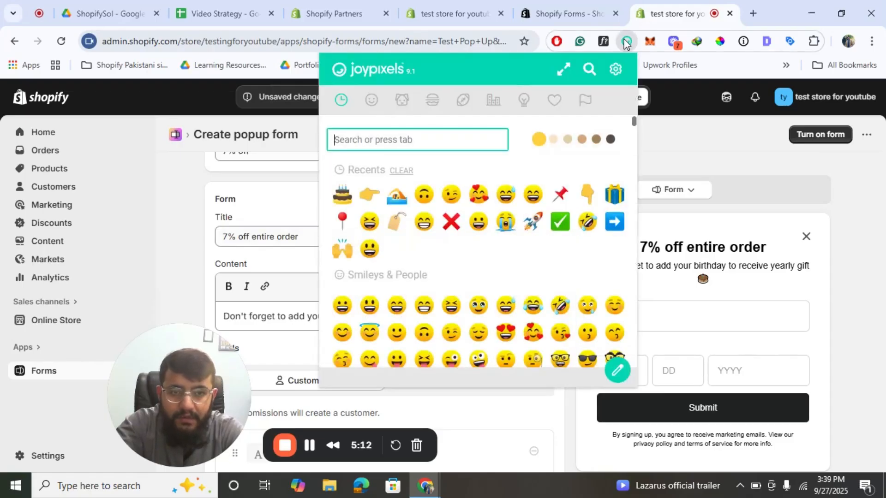
{"action": "triple_click", "coordinate": [299, 241]}
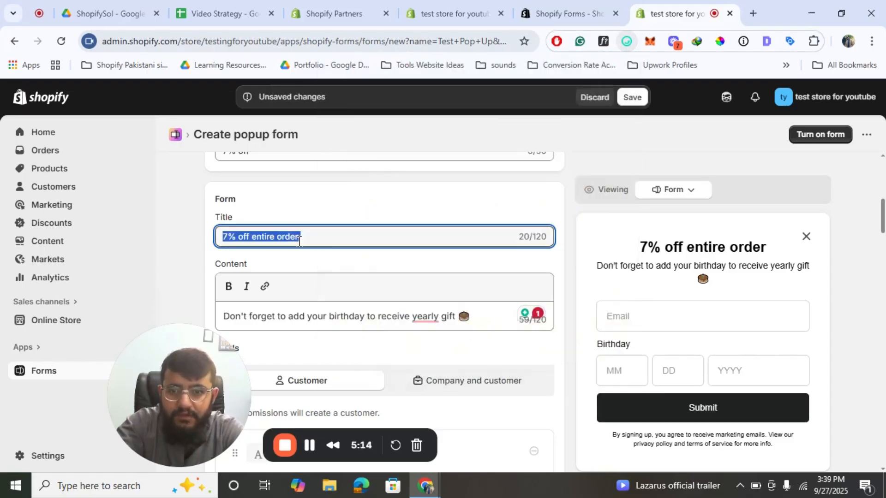
{"action": "type", "text": "Sign up for"}
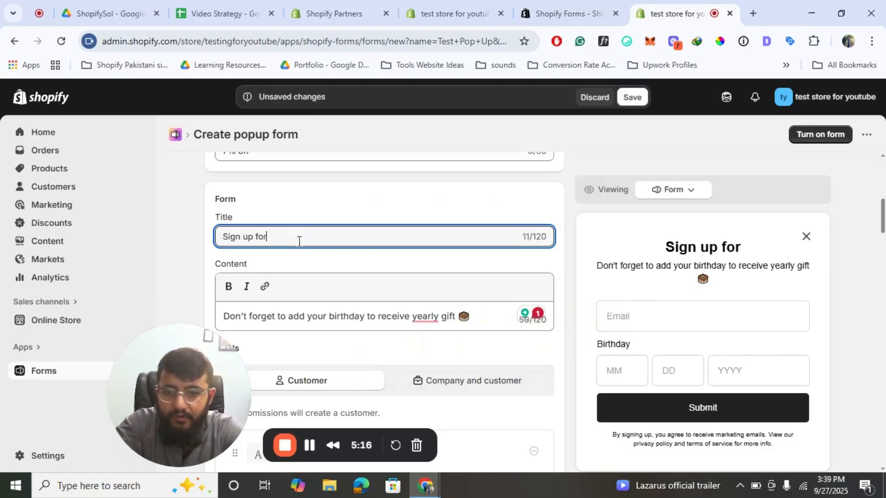
{"action": "type", "text": " an Exclusi"}
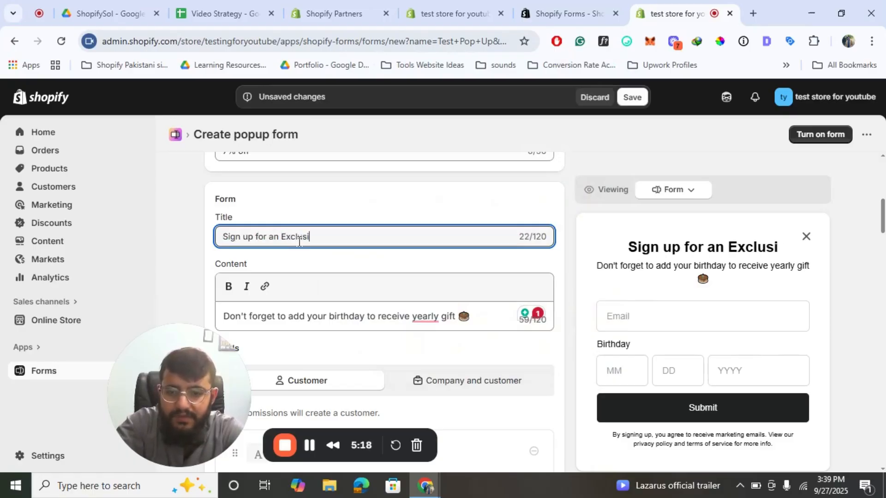
{"action": "type", "text": "ve Discount"}
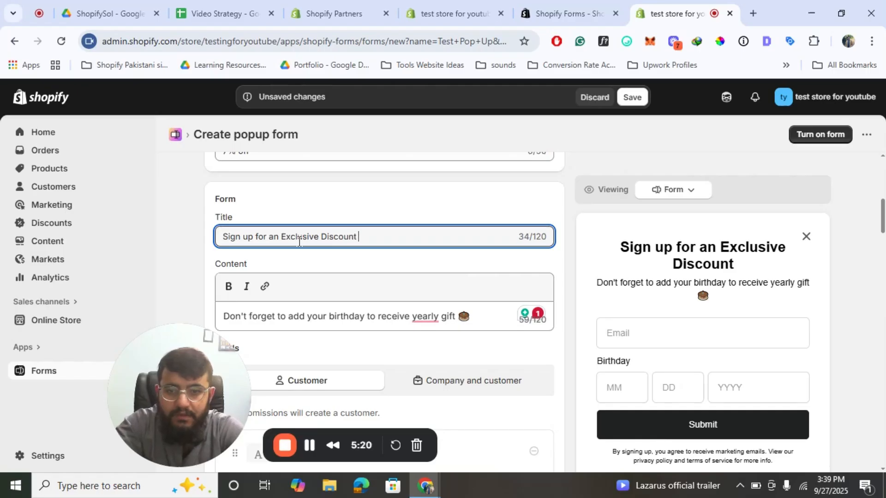
{"action": "key", "text": "super+v"}
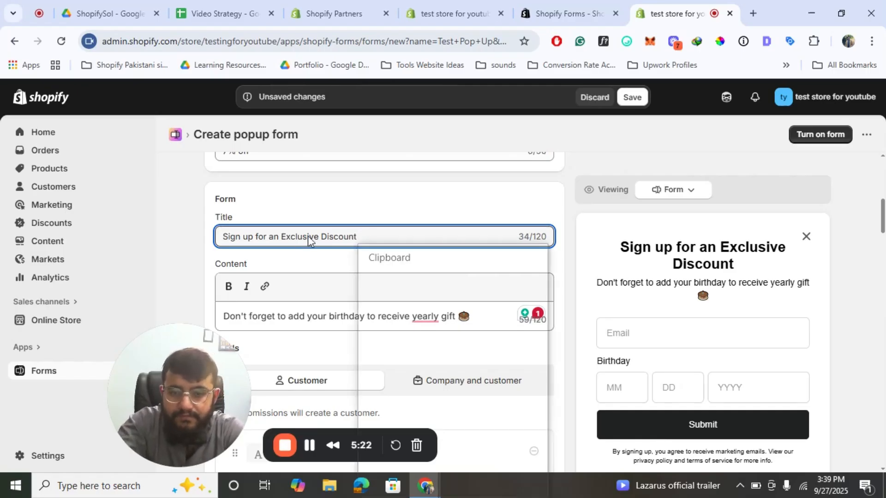
{"action": "left_click", "coordinate": [395, 340]}
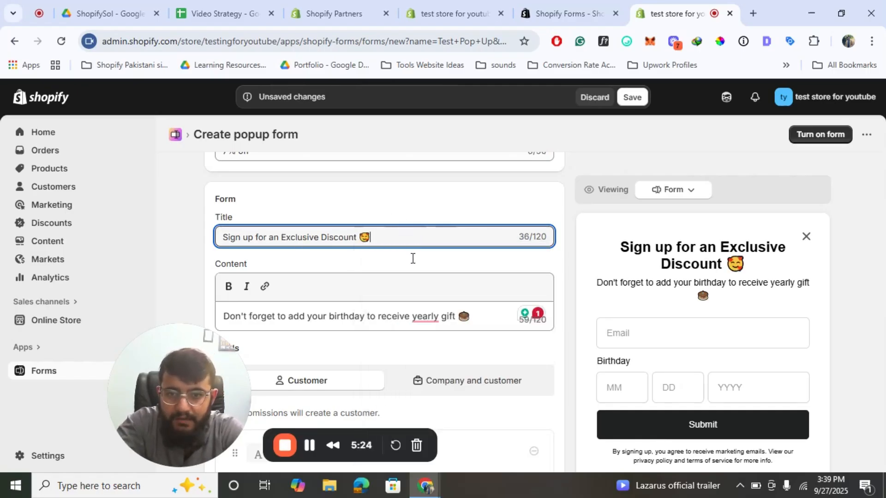
{"action": "scroll", "coordinate": [411, 258], "scroll_direction": "down", "scroll_amount": 6}
{"action": "scroll", "coordinate": [412, 258], "scroll_direction": "down", "scroll_amount": 9}
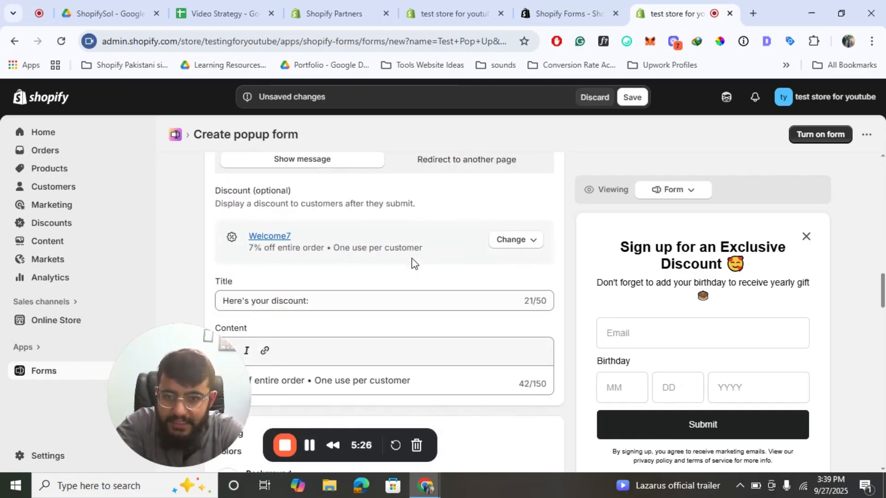
- Set the Trigger's 'After waiting for' delay from 0 to 2 seconds
{"action": "scroll", "coordinate": [411, 258], "scroll_direction": "down", "scroll_amount": 12}
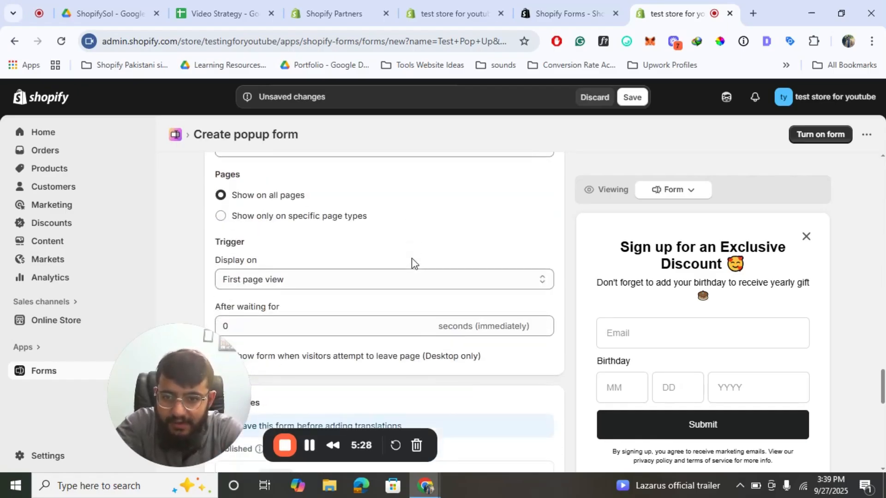
{"action": "left_click_drag", "start_coordinate": [201, 359], "coordinate": [100, 355]}
{"action": "scroll", "coordinate": [349, 205], "scroll_direction": "down", "scroll_amount": 2}
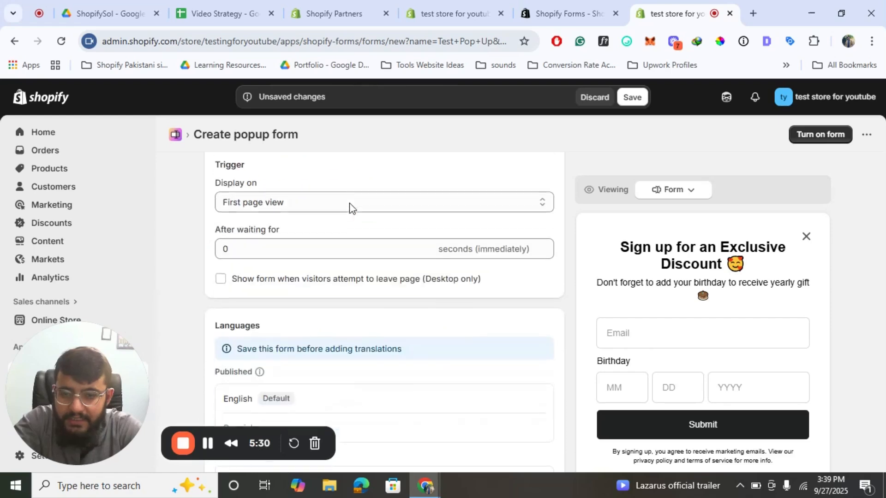
{"action": "left_click", "coordinate": [279, 241]}
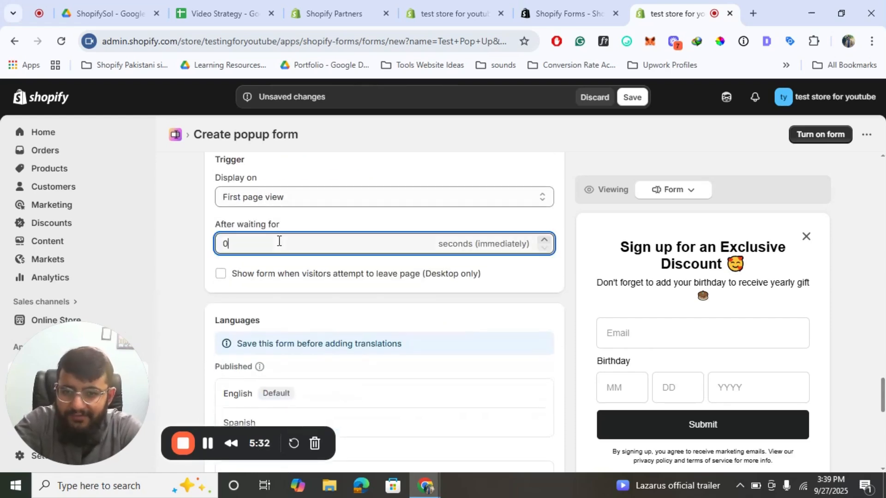
{"action": "type", "text": "2"}
{"action": "left_click", "coordinate": [184, 280]}
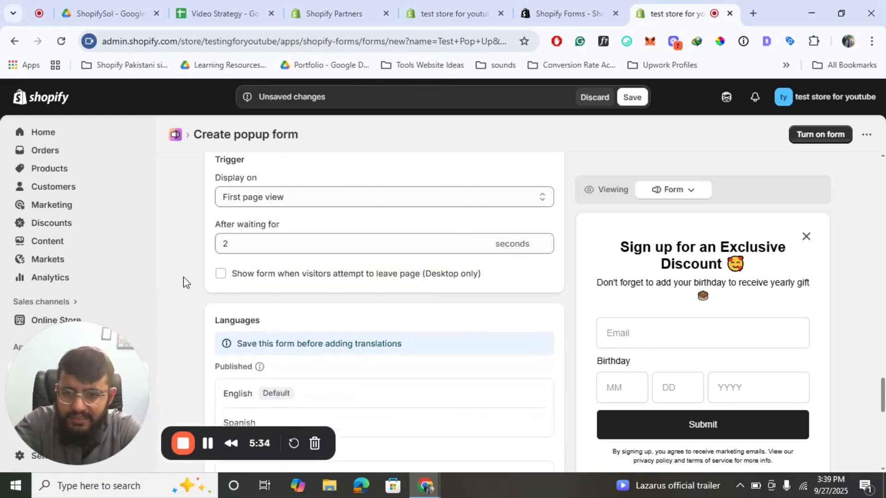
{"action": "scroll", "coordinate": [184, 281], "scroll_direction": "down", "scroll_amount": 4}
{"action": "scroll", "coordinate": [184, 281], "scroll_direction": "down", "scroll_amount": 12}
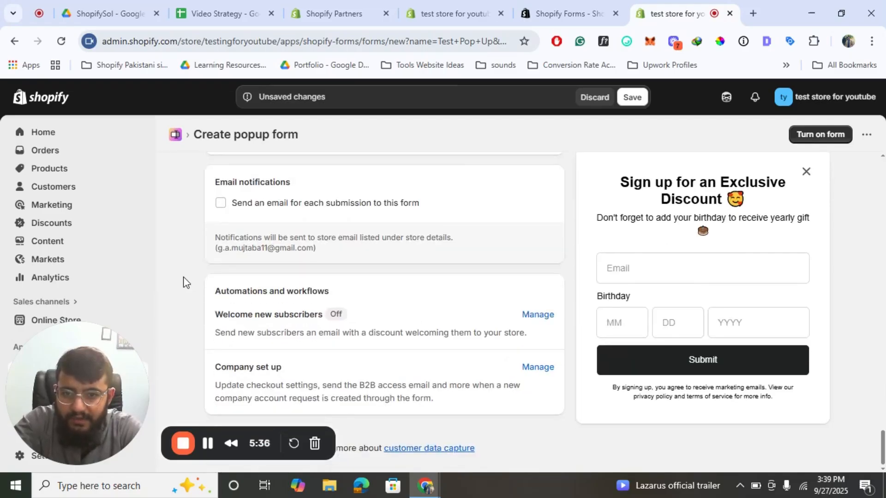
{"action": "scroll", "coordinate": [184, 280], "scroll_direction": "up", "scroll_amount": 15}
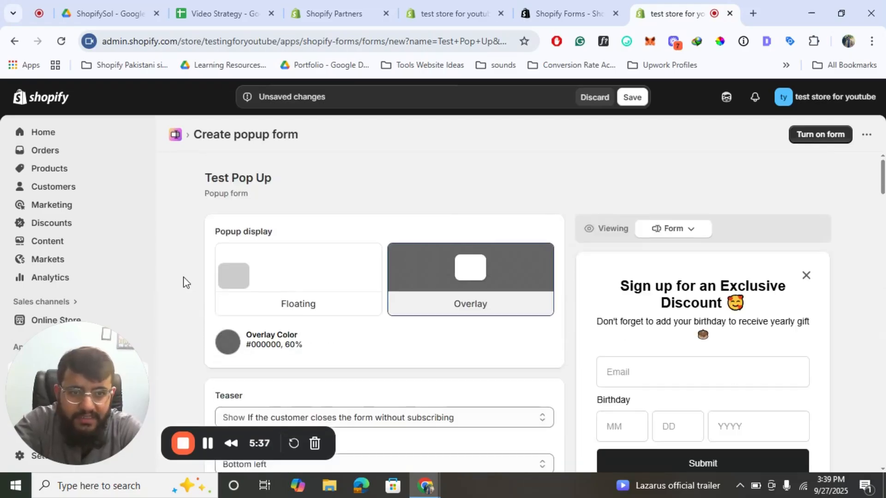
- Save the Test Pop Up form, then launch the online store editor from the banner
{"action": "left_click", "coordinate": [632, 98]}
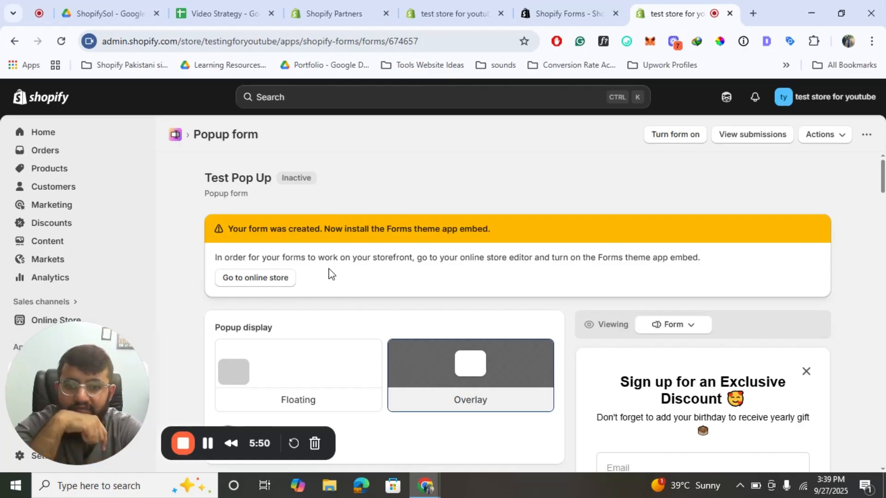
{"action": "left_click", "coordinate": [270, 286]}
{"action": "left_click", "coordinate": [595, 6]}
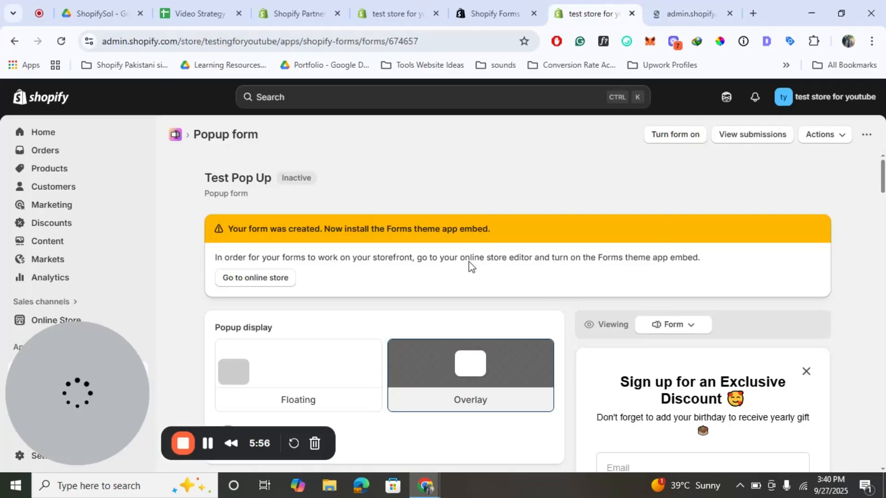
- Turn on the Forms app embed, save the theme, and go back to the Test Pop Up form
{"action": "left_click", "coordinate": [722, 5]}
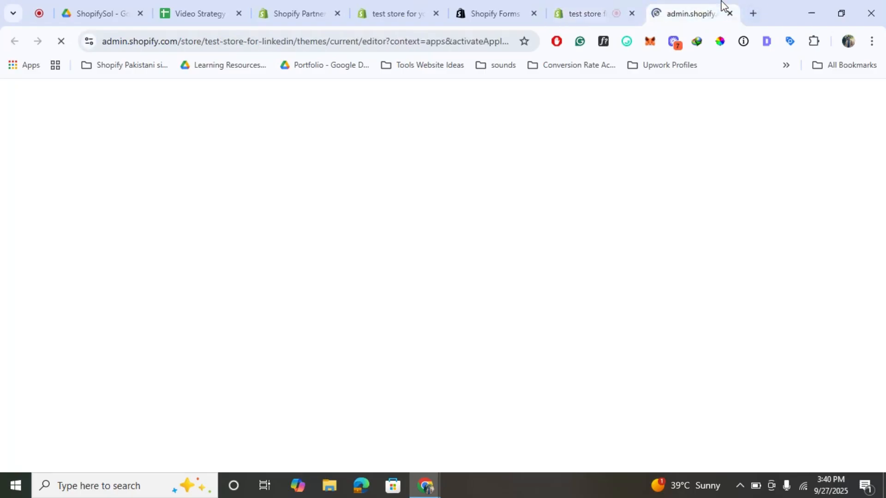
{"action": "key", "text": "ctrl+Page_Up"}
{"action": "left_click", "coordinate": [707, 1]}
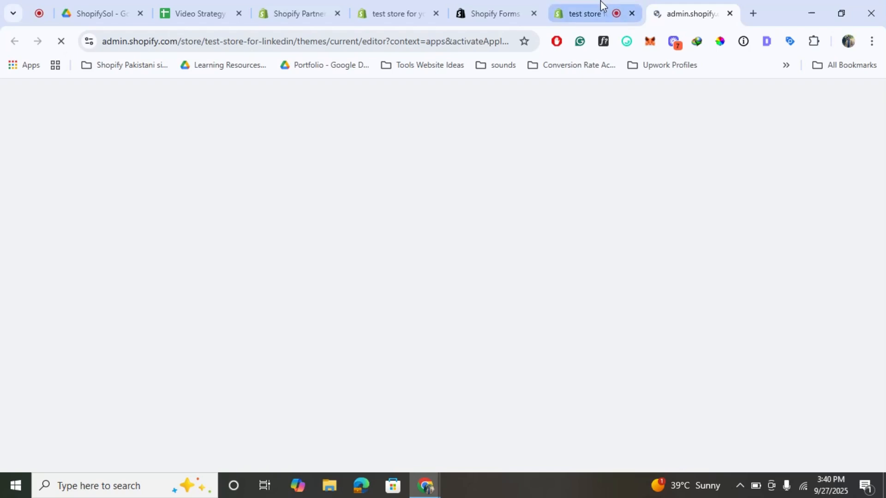
{"action": "left_click", "coordinate": [600, 4]}
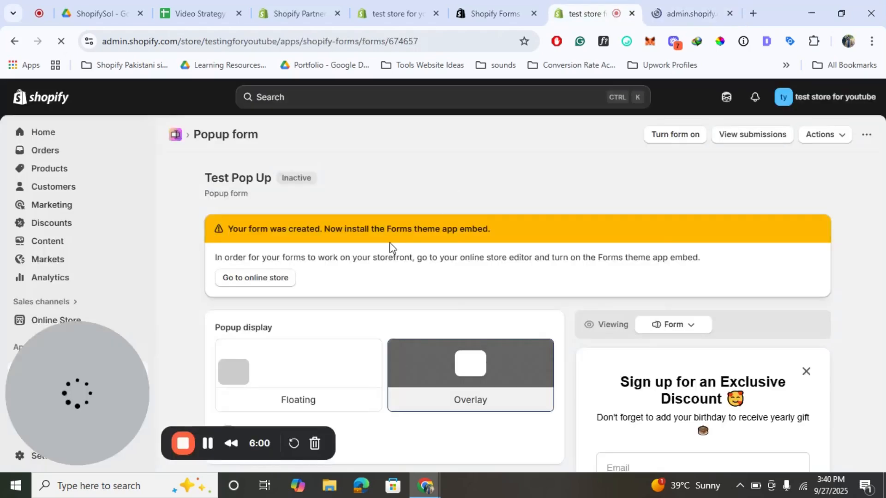
{"action": "left_click", "coordinate": [208, 443]}
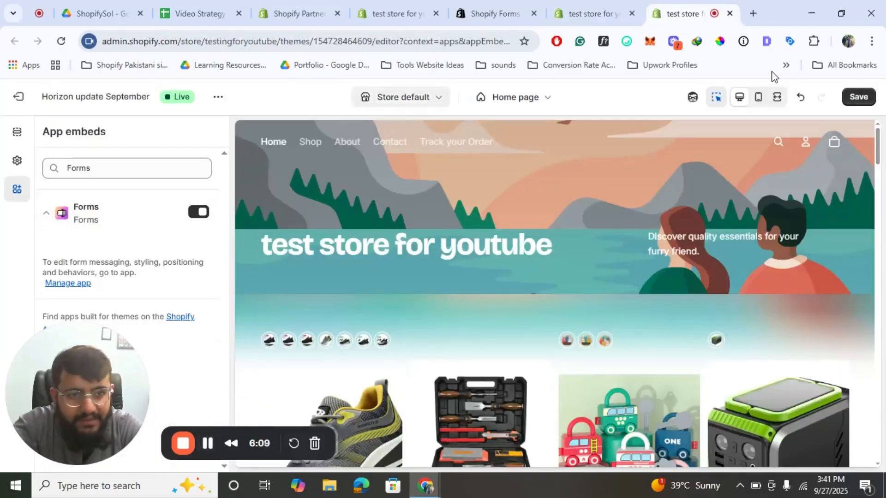
{"action": "left_click", "coordinate": [858, 96]}
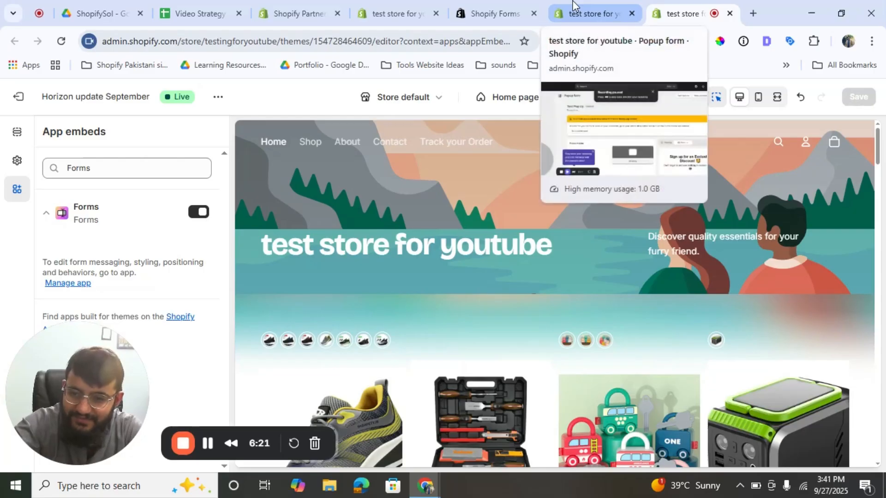
{"action": "left_click", "coordinate": [595, 13]}
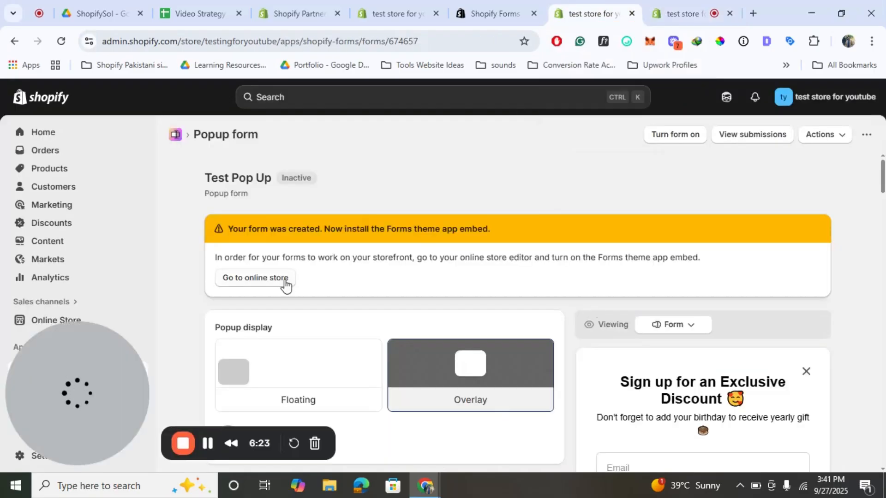
- Turn on the Test Pop Up form so it shows Active, then return to the Forms app home
{"action": "left_click", "coordinate": [663, 135]}
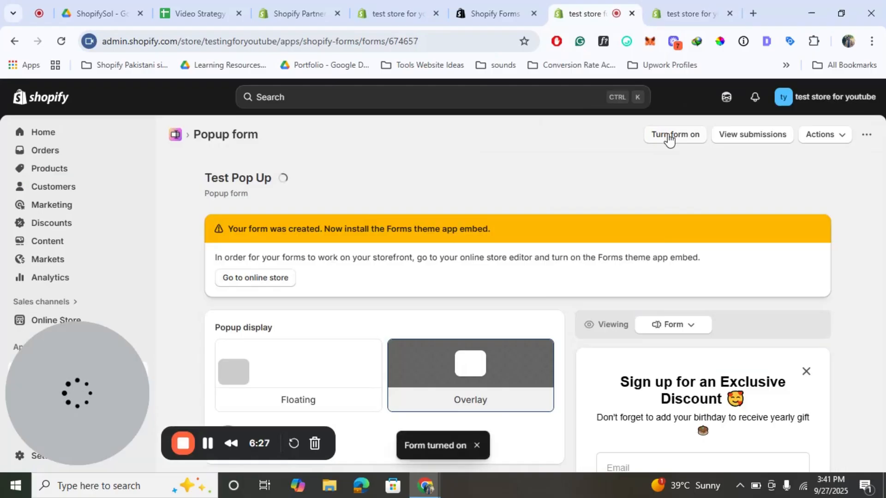
{"action": "scroll", "coordinate": [415, 348], "scroll_direction": "down", "scroll_amount": 2}
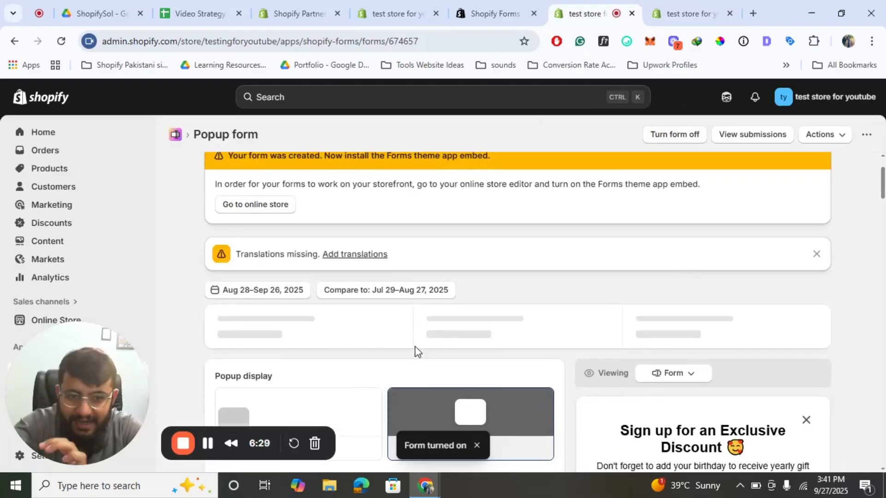
{"action": "scroll", "coordinate": [414, 348], "scroll_direction": "down", "scroll_amount": 3}
{"action": "scroll", "coordinate": [414, 348], "scroll_direction": "up", "scroll_amount": 4}
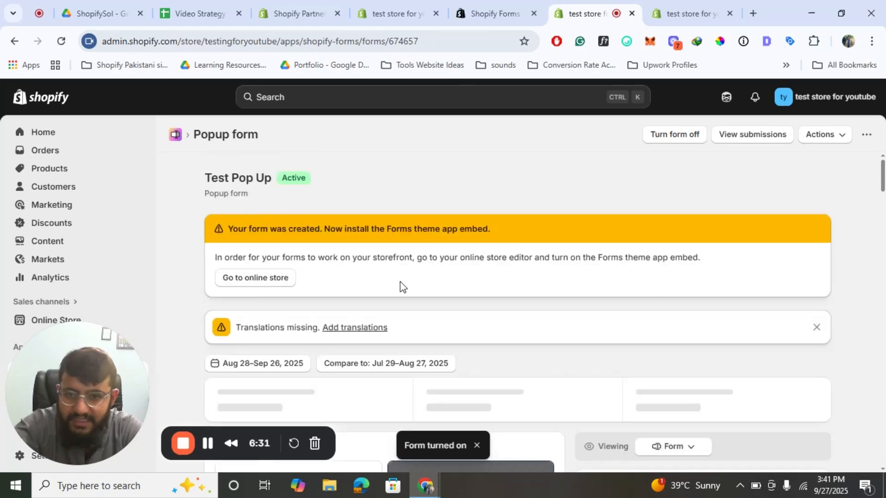
{"action": "scroll", "coordinate": [400, 282], "scroll_direction": "down", "scroll_amount": 10}
{"action": "scroll", "coordinate": [400, 281], "scroll_direction": "down", "scroll_amount": 3}
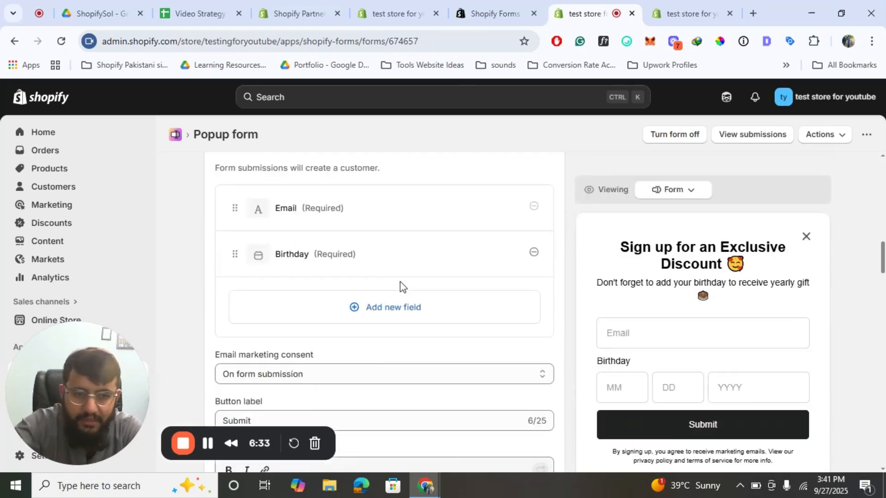
{"action": "scroll", "coordinate": [399, 282], "scroll_direction": "up", "scroll_amount": 15}
{"action": "left_click_drag", "start_coordinate": [68, 403], "coordinate": [394, 376]}
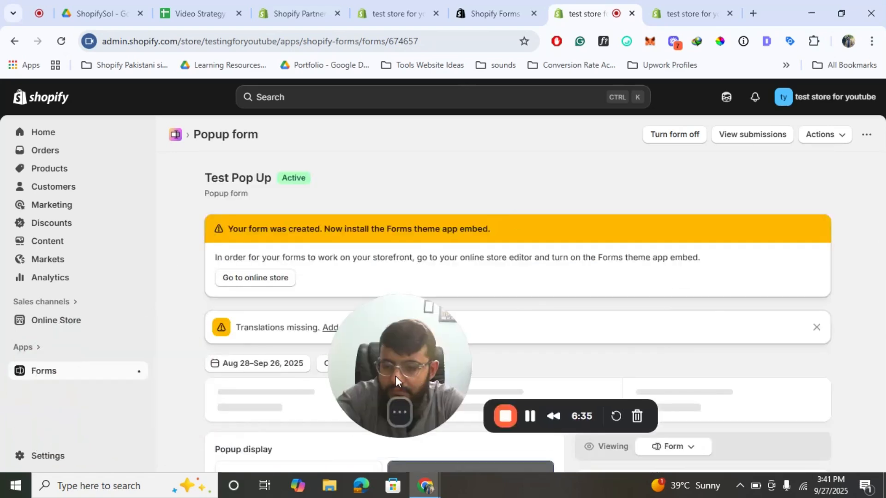
{"action": "left_click", "coordinate": [39, 375]}
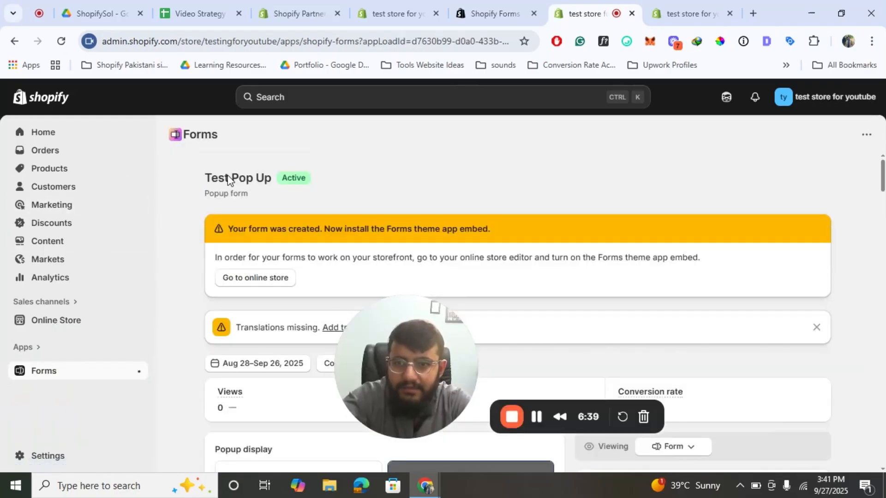
- From the Forms list, open the live Online Store storefront in a new tab
{"action": "scroll", "coordinate": [352, 216], "scroll_direction": "down", "scroll_amount": 7}
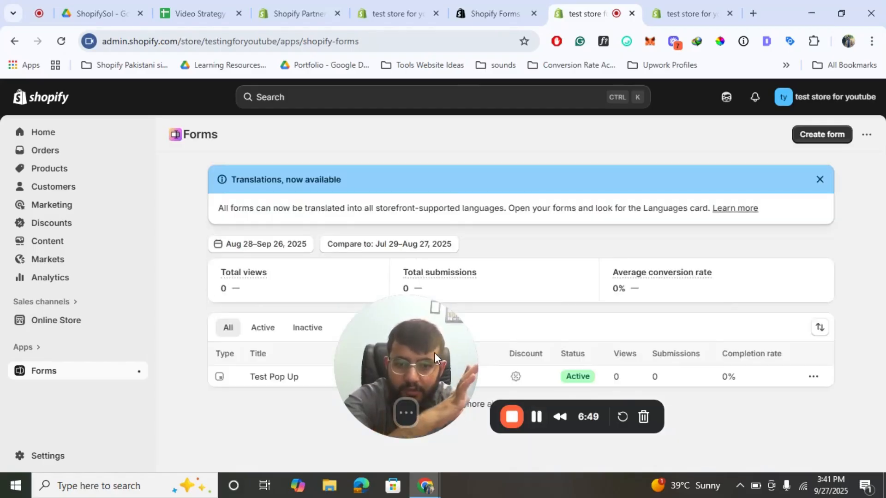
{"action": "left_click_drag", "start_coordinate": [430, 350], "coordinate": [197, 392]}
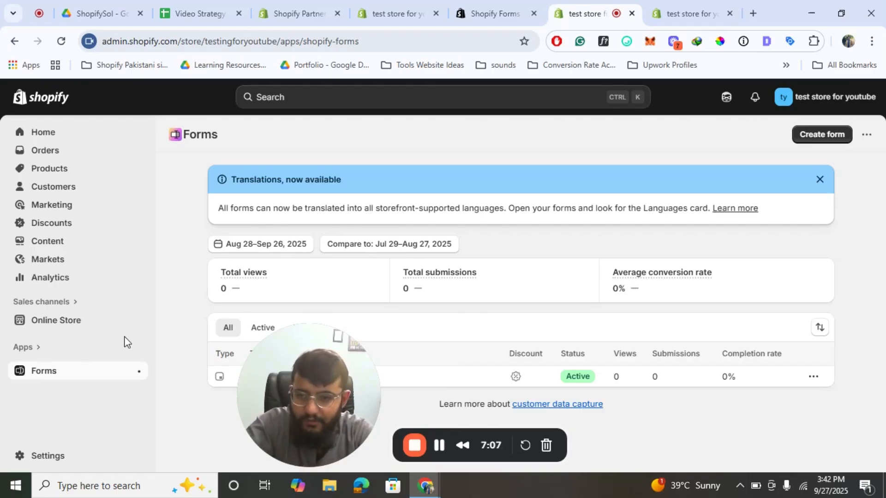
{"action": "left_click", "coordinate": [138, 320]}
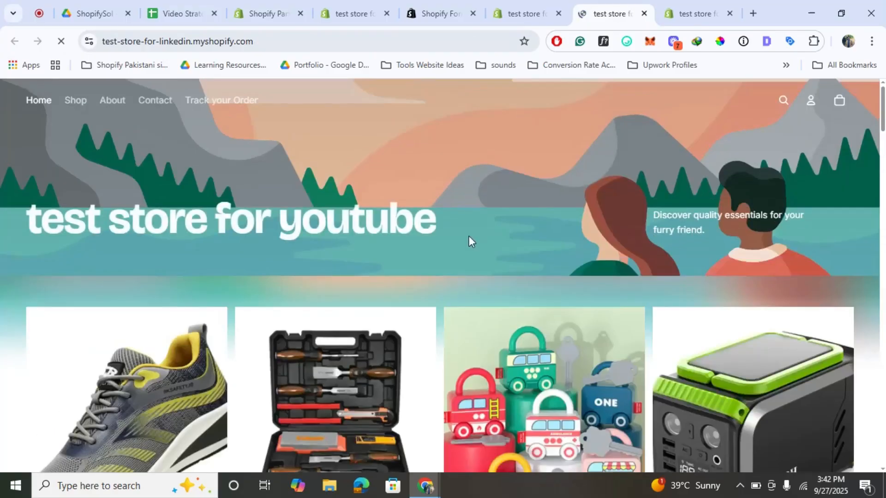
- Scroll down the storefront home page until the Exclusive Discount sign-up popup appears
{"action": "scroll", "coordinate": [468, 237], "scroll_direction": "down", "scroll_amount": 3}
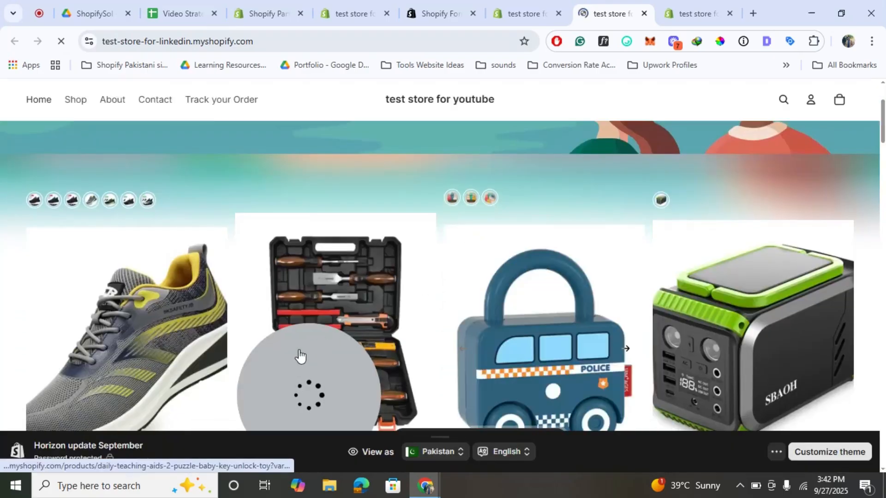
{"action": "left_click_drag", "start_coordinate": [278, 359], "coordinate": [71, 348]}
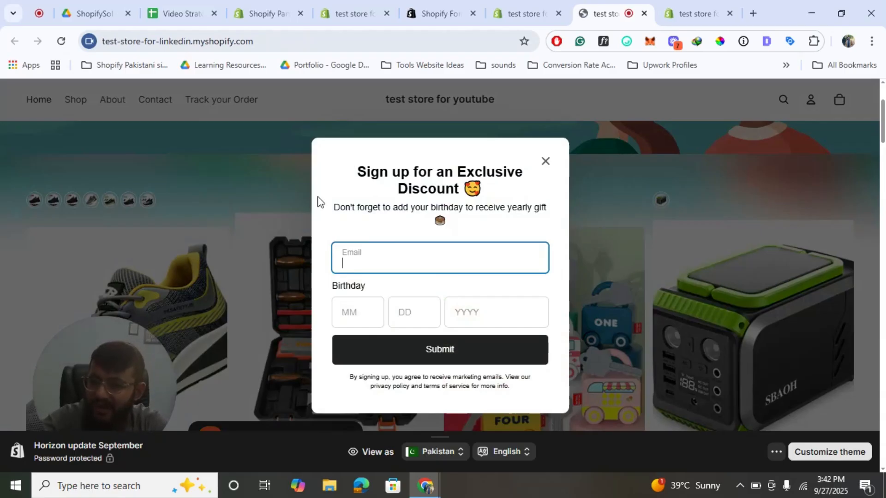
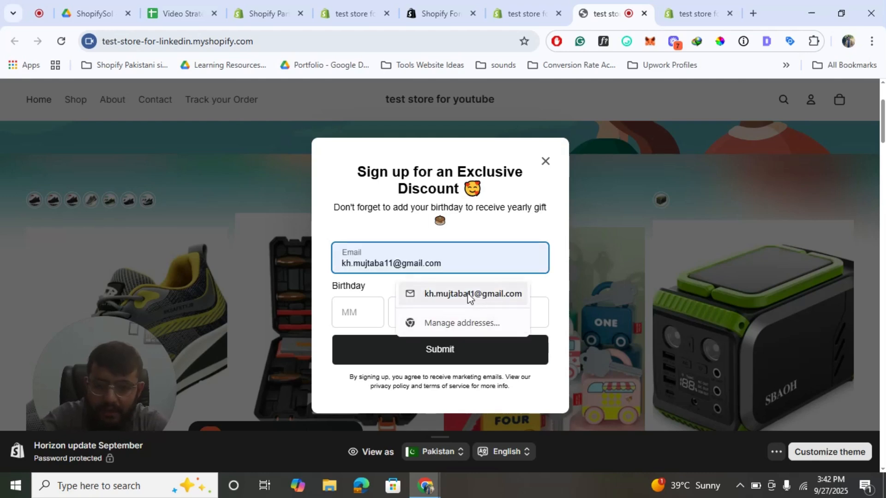
- Fill the popup's Email field with a saved address and enter birthday 0612
{"action": "left_click", "coordinate": [467, 294]}
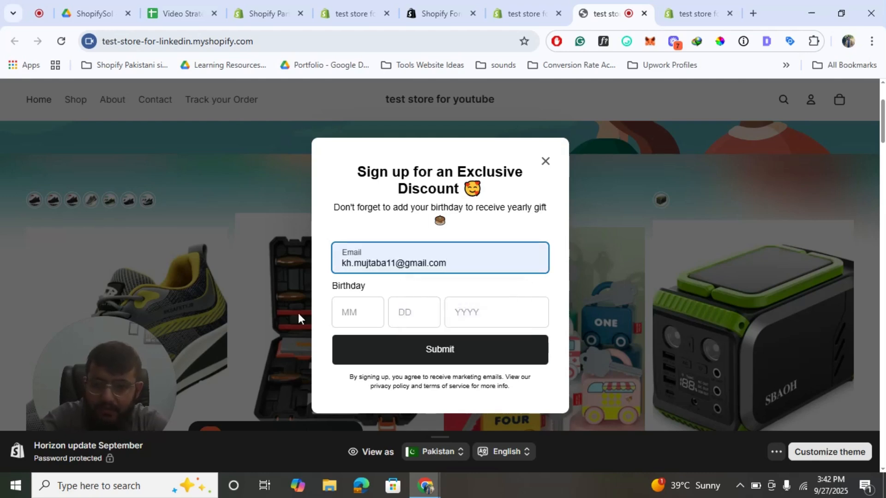
{"action": "left_click", "coordinate": [370, 318]}
{"action": "type", "text": "06"}
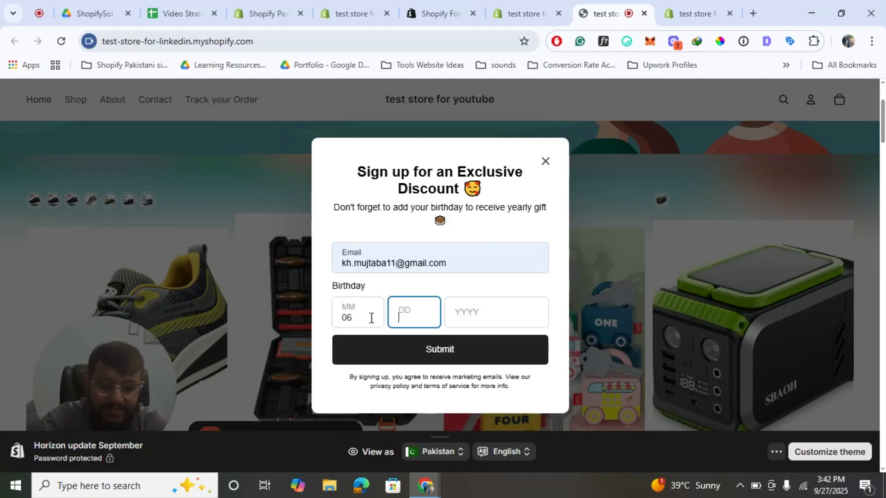
{"action": "type", "text": "12"}
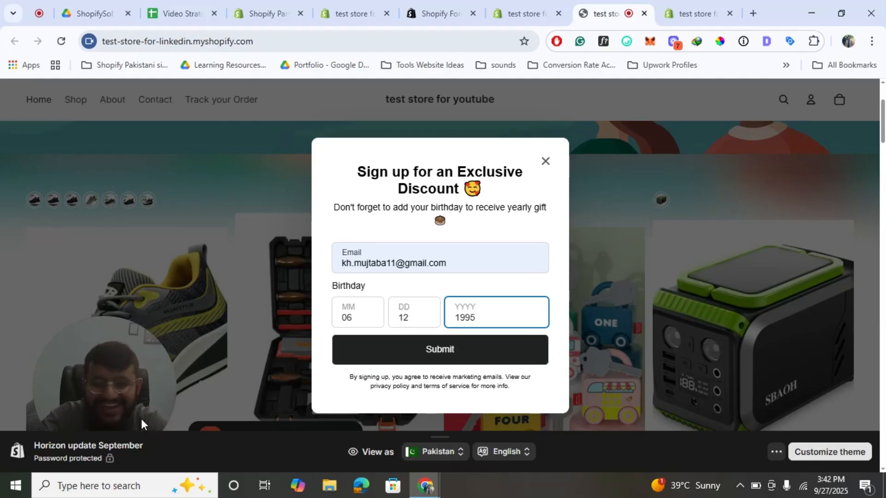
- Submit the sign-up to reveal code WELCOME7, close the popup, and return to the Forms admin
{"action": "left_click", "coordinate": [437, 351]}
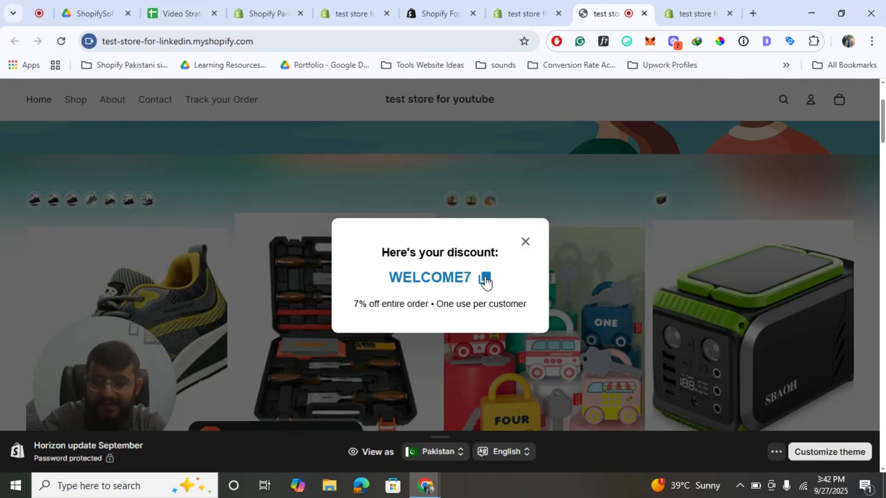
{"action": "left_click", "coordinate": [525, 242]}
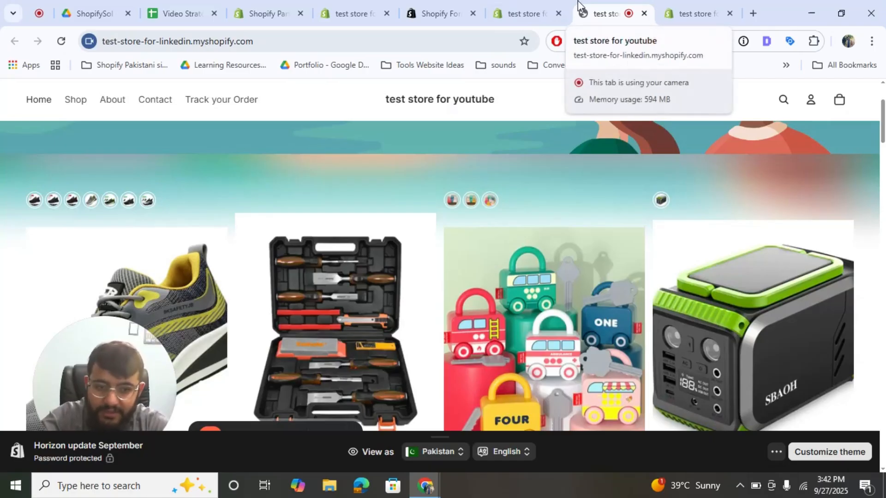
{"action": "left_click", "coordinate": [529, 1]}
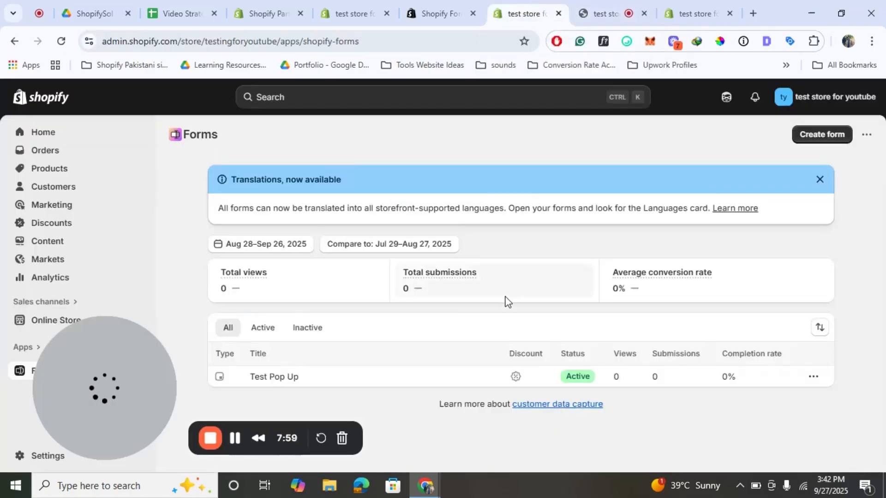
- Create a new Inline form named 'Test Inline Form' and open it in the editor
{"action": "left_click", "coordinate": [813, 136]}
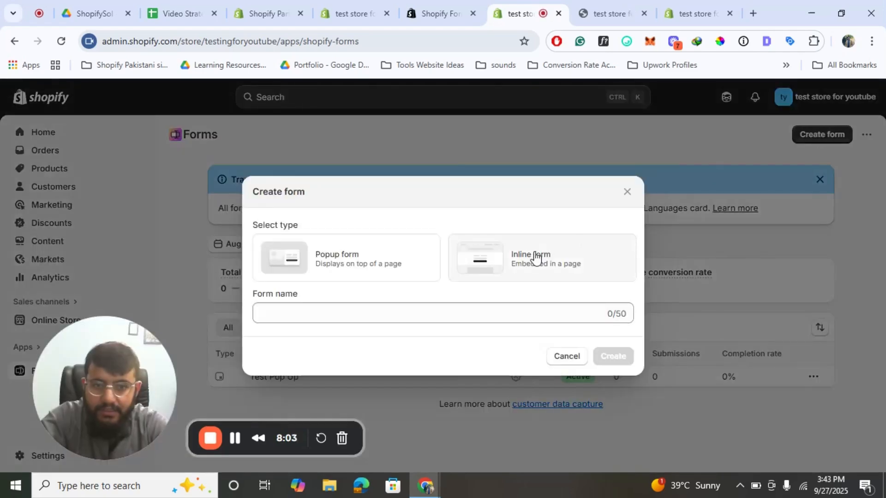
{"action": "left_click", "coordinate": [531, 257]}
{"action": "left_click", "coordinate": [392, 313]}
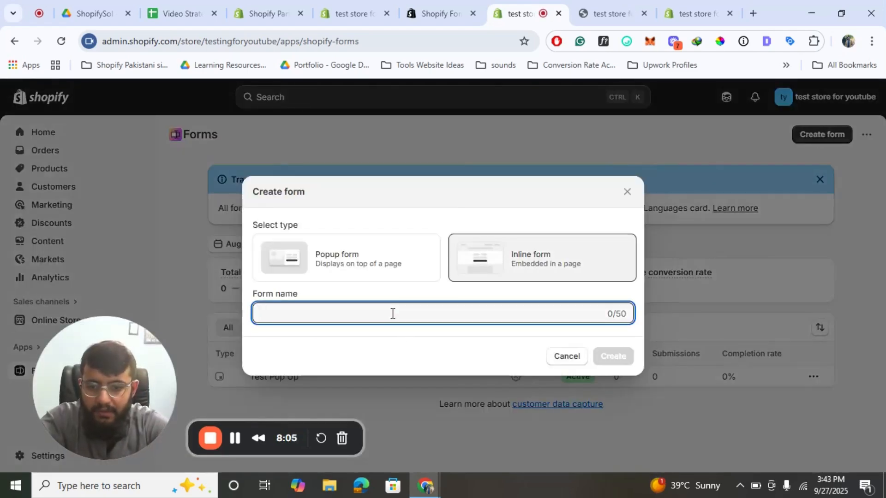
{"action": "type", "text": "Test Inline"}
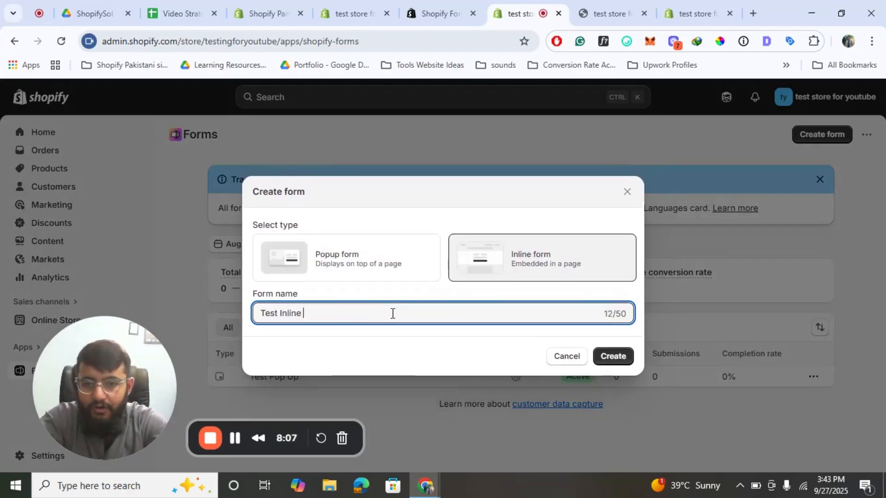
{"action": "type", "text": " Form"}
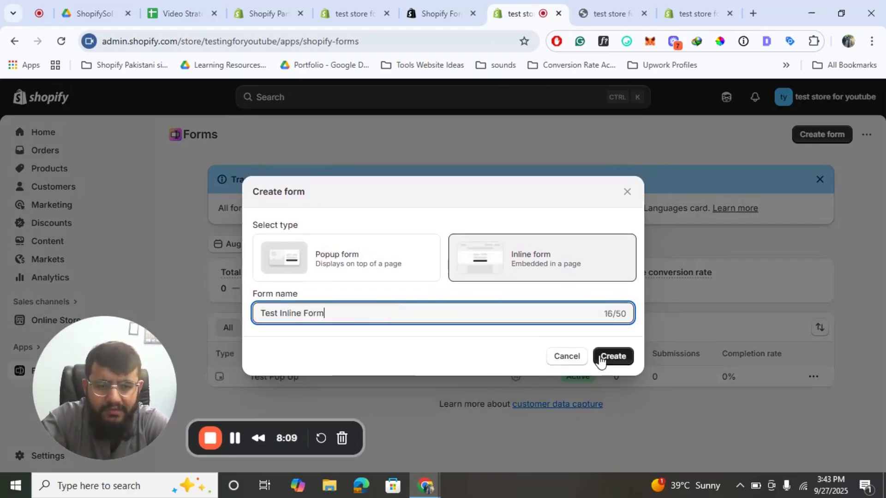
{"action": "left_click", "coordinate": [601, 358]}
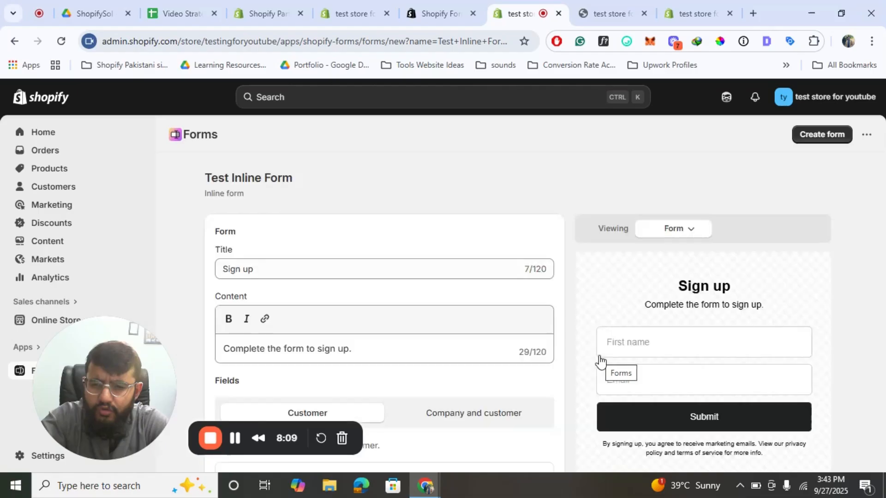
- Attach the WELCOME7 discount (7% off entire order) to the inline form's success view
{"action": "scroll", "coordinate": [385, 281], "scroll_direction": "down", "scroll_amount": 2}
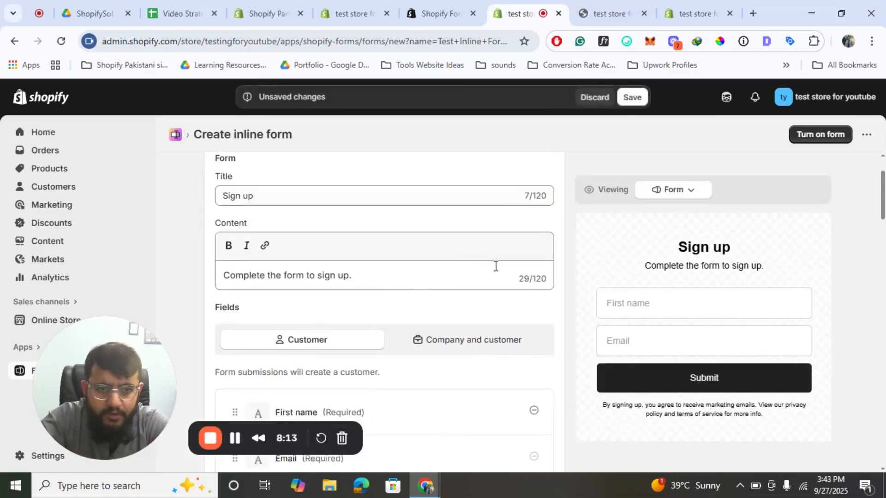
{"action": "scroll", "coordinate": [383, 309], "scroll_direction": "down", "scroll_amount": 5}
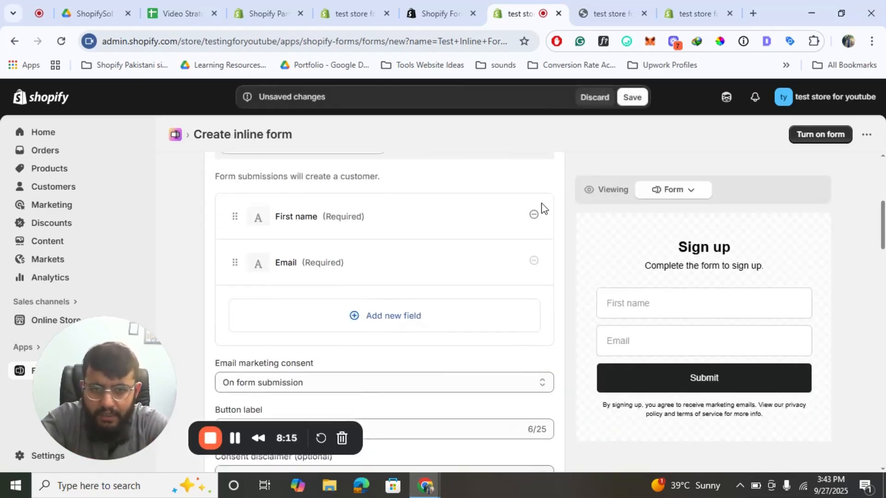
{"action": "scroll", "coordinate": [435, 280], "scroll_direction": "down", "scroll_amount": 7}
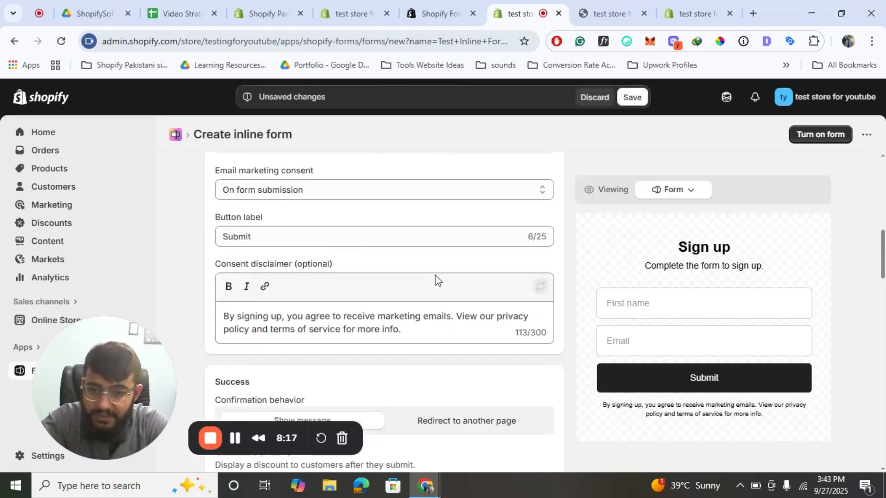
{"action": "scroll", "coordinate": [435, 280], "scroll_direction": "down", "scroll_amount": 1}
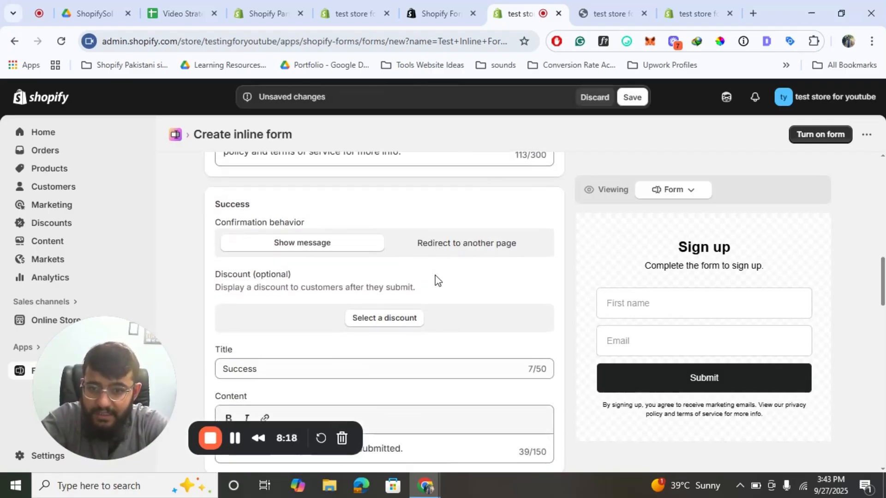
{"action": "left_click", "coordinate": [377, 323]}
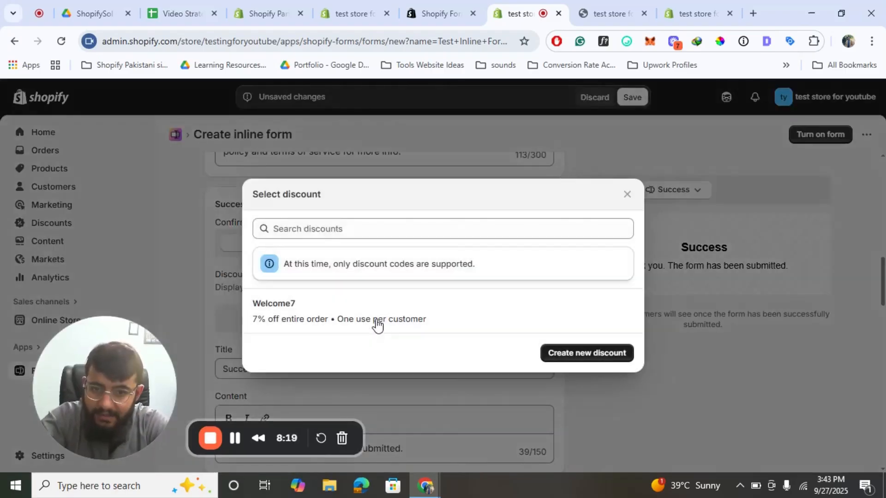
{"action": "left_click", "coordinate": [321, 313]}
{"action": "scroll", "coordinate": [447, 328], "scroll_direction": "down", "scroll_amount": 4}
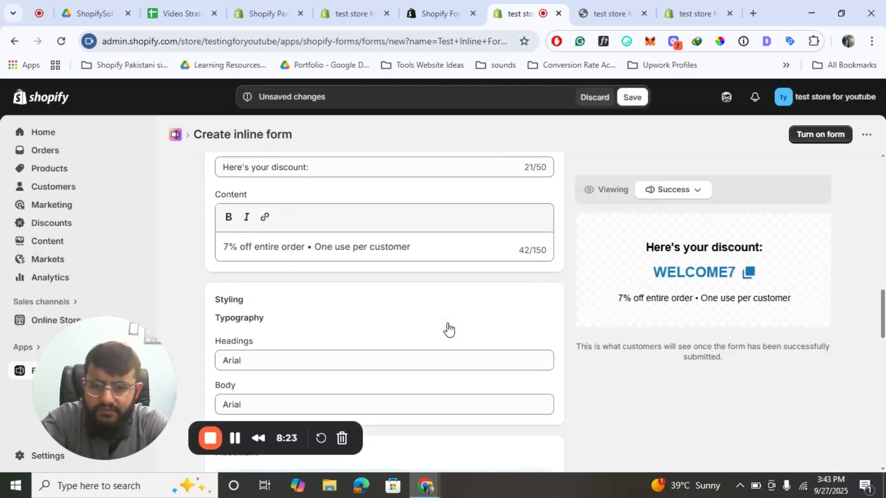
{"action": "scroll", "coordinate": [447, 328], "scroll_direction": "down", "scroll_amount": 1}
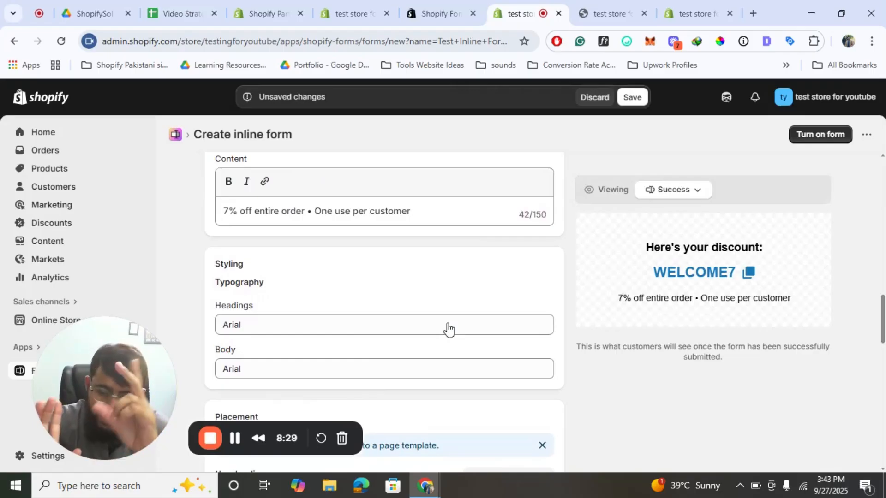
{"action": "scroll", "coordinate": [447, 329], "scroll_direction": "down", "scroll_amount": 15}
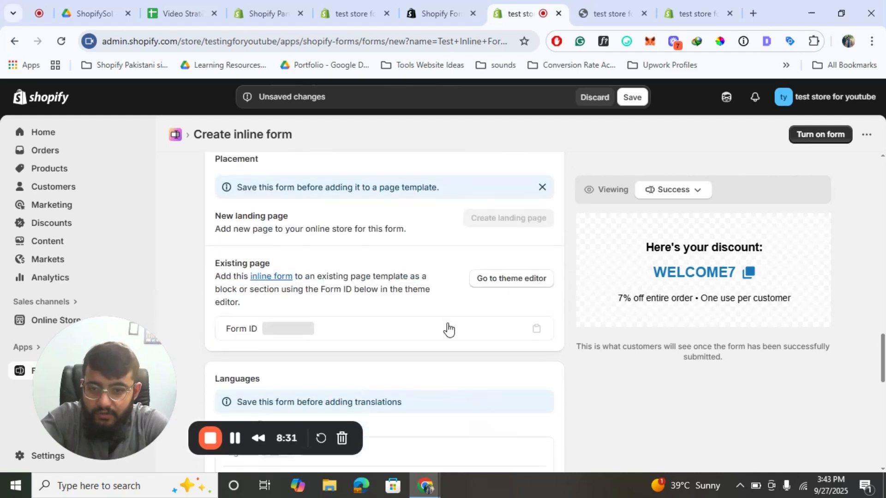
{"action": "scroll", "coordinate": [447, 328], "scroll_direction": "up", "scroll_amount": 6}
{"action": "scroll", "coordinate": [447, 328], "scroll_direction": "up", "scroll_amount": 3}
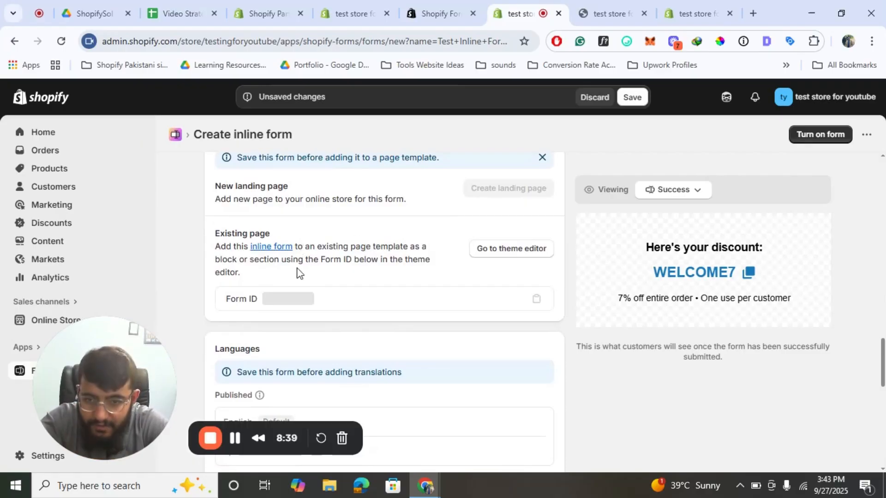
{"action": "scroll", "coordinate": [456, 306], "scroll_direction": "down", "scroll_amount": 6}
{"action": "scroll", "coordinate": [465, 300], "scroll_direction": "up", "scroll_amount": 7}
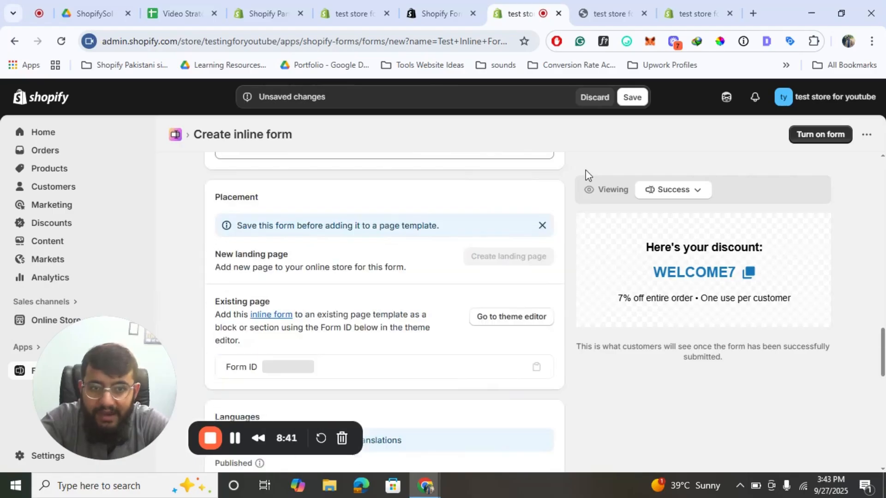
- Save Test Inline Form, copy Form ID 674659, open the theme editor, and turn the form on
{"action": "left_click", "coordinate": [629, 98]}
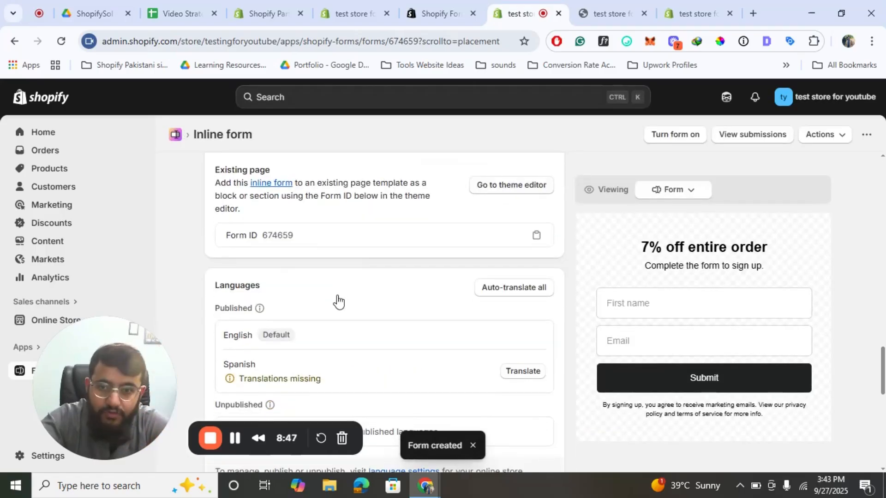
{"action": "left_click", "coordinate": [536, 238]}
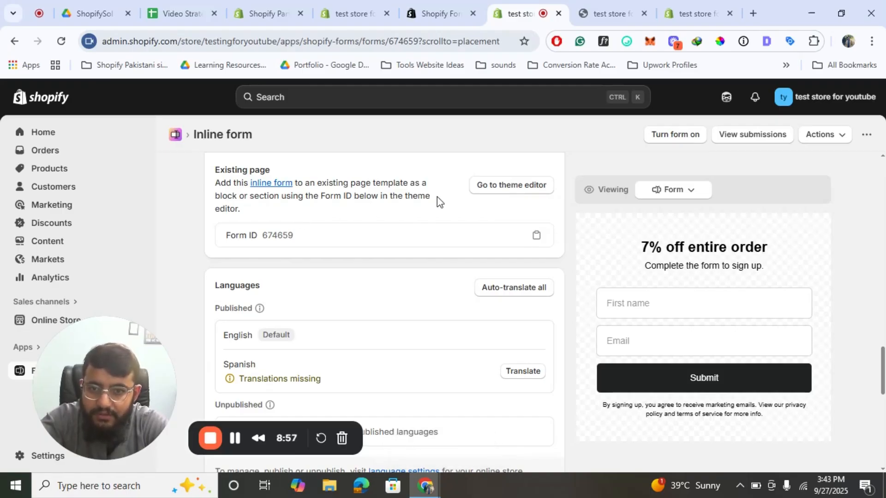
{"action": "left_click", "coordinate": [527, 186]}
{"action": "left_click", "coordinate": [463, 12]}
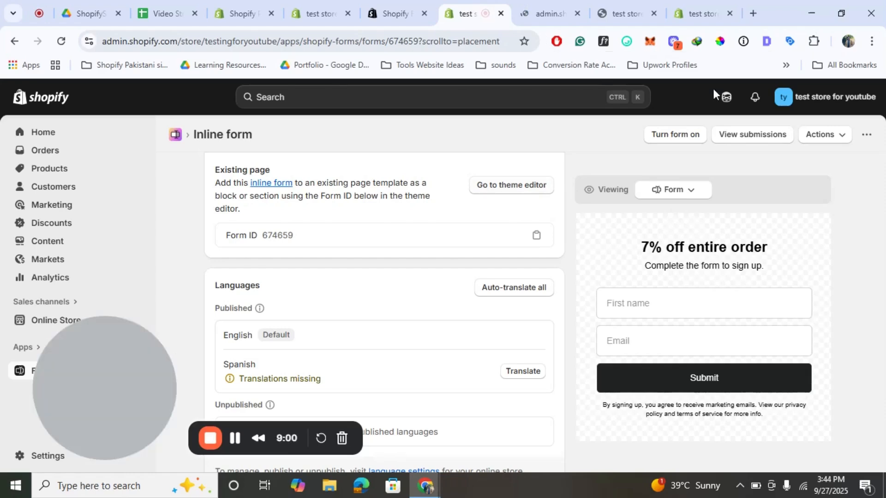
{"action": "left_click", "coordinate": [676, 139]}
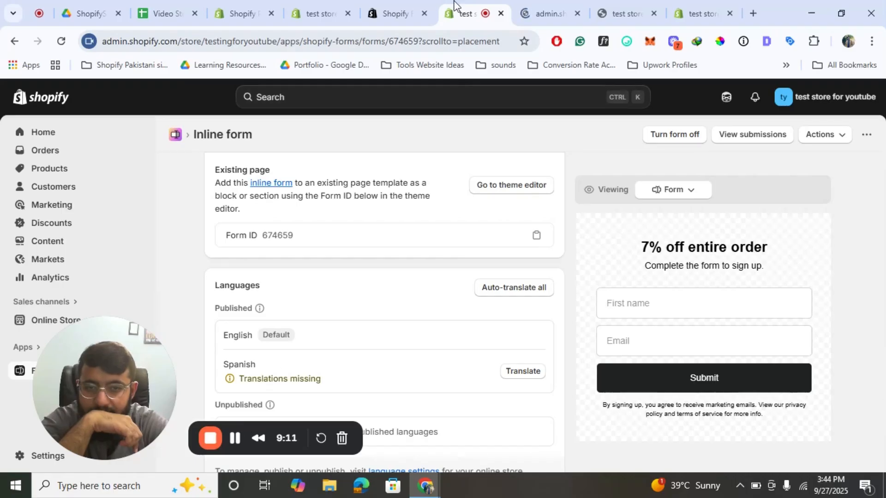
- Add the Forms app section to the home page template
{"action": "key", "text": "ctrl+Tab"}
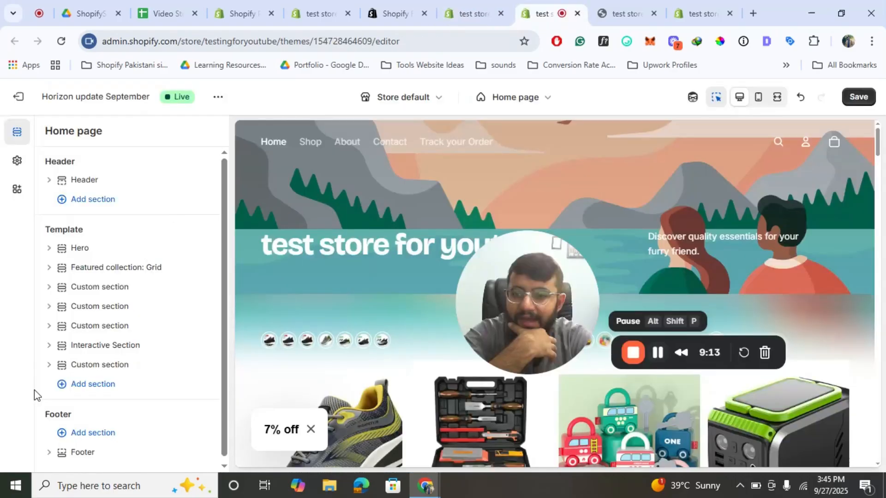
{"action": "left_click", "coordinate": [113, 385]}
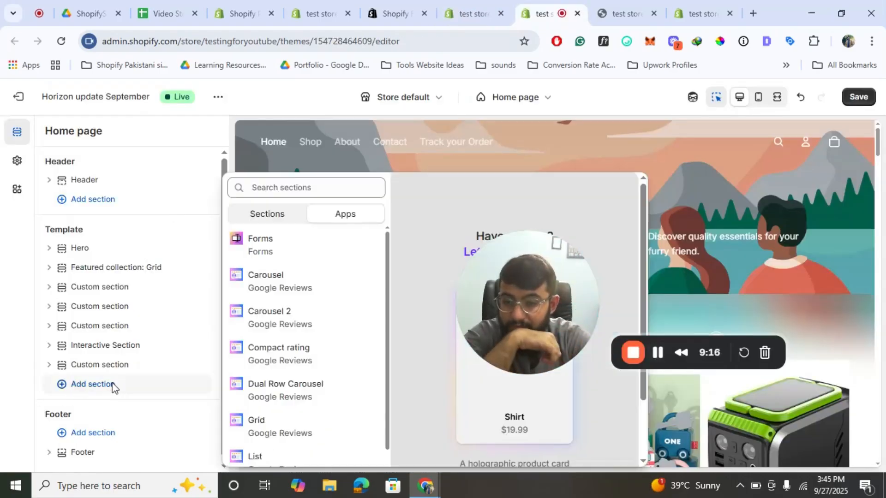
{"action": "left_click", "coordinate": [257, 212]}
{"action": "left_click", "coordinate": [360, 214]}
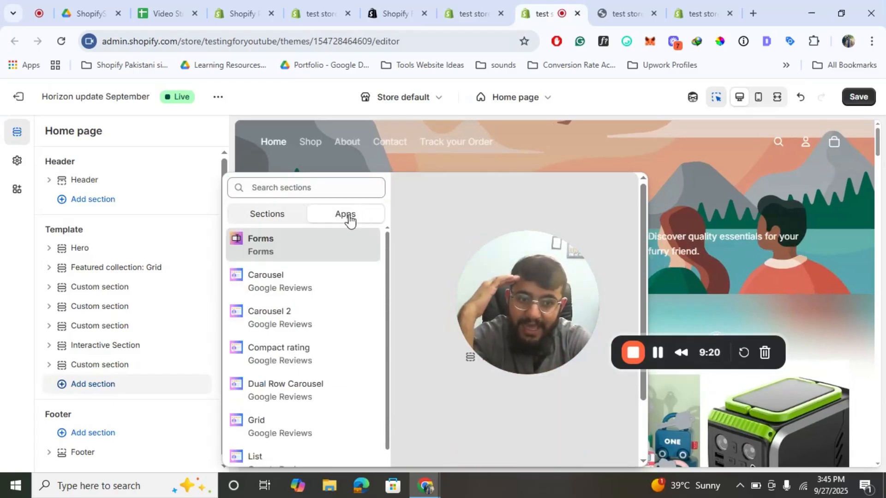
{"action": "left_click", "coordinate": [258, 256]}
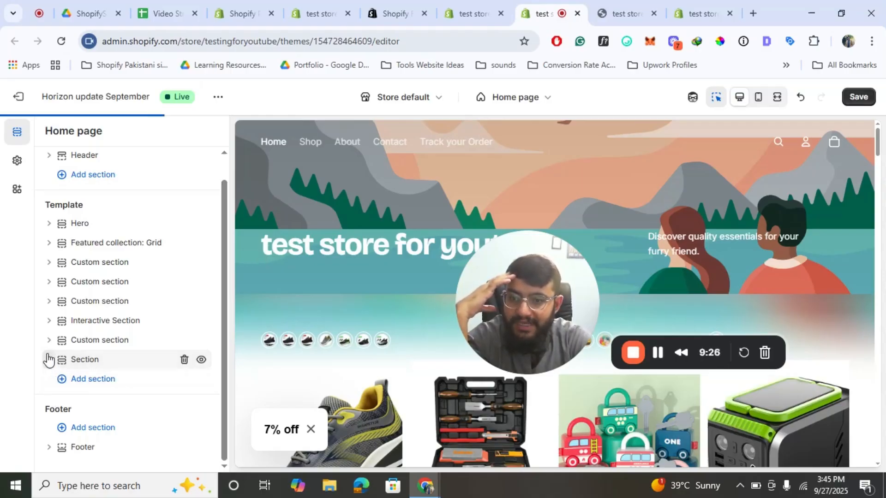
- Link the section's Forms block to form ID 674659 so the inline form loads
{"action": "left_click", "coordinate": [49, 359]}
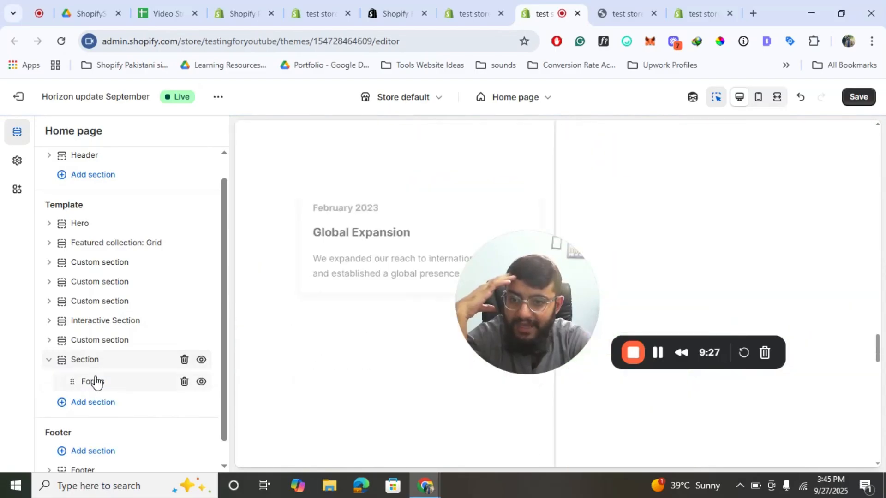
{"action": "left_click", "coordinate": [93, 381]}
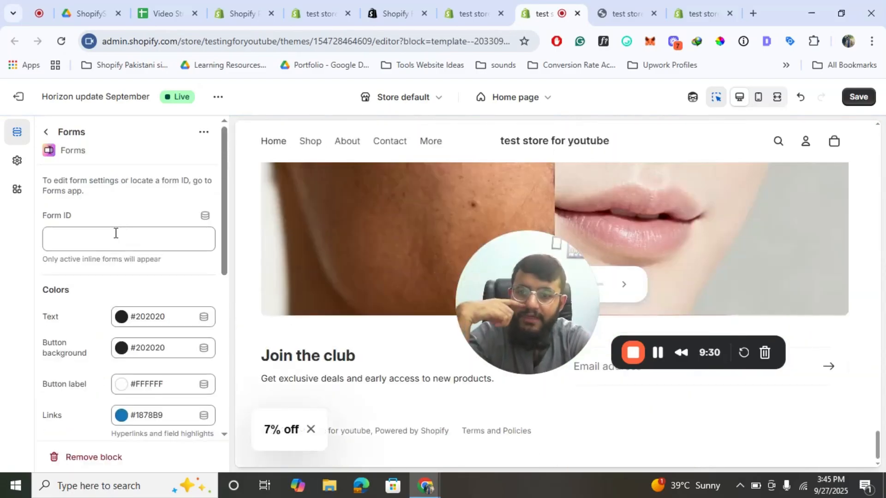
{"action": "left_click", "coordinate": [112, 238]}
{"action": "key", "text": "ctrl+v"}
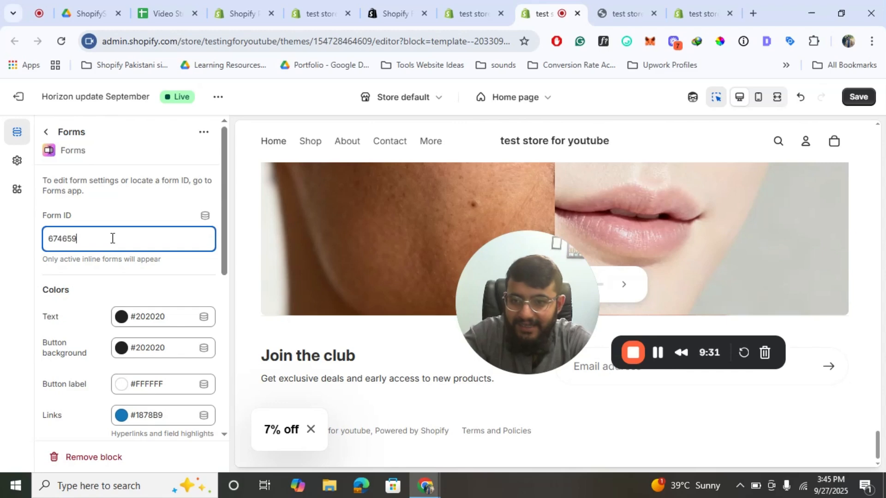
{"action": "left_click", "coordinate": [858, 96]}
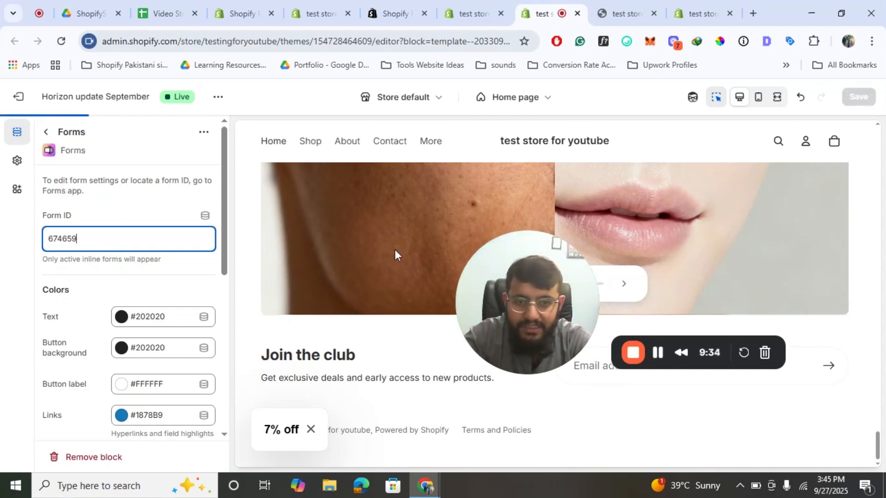
- Center the form's text alignment and return to the home page section list
{"action": "left_click_drag", "start_coordinate": [491, 270], "coordinate": [637, 99]}
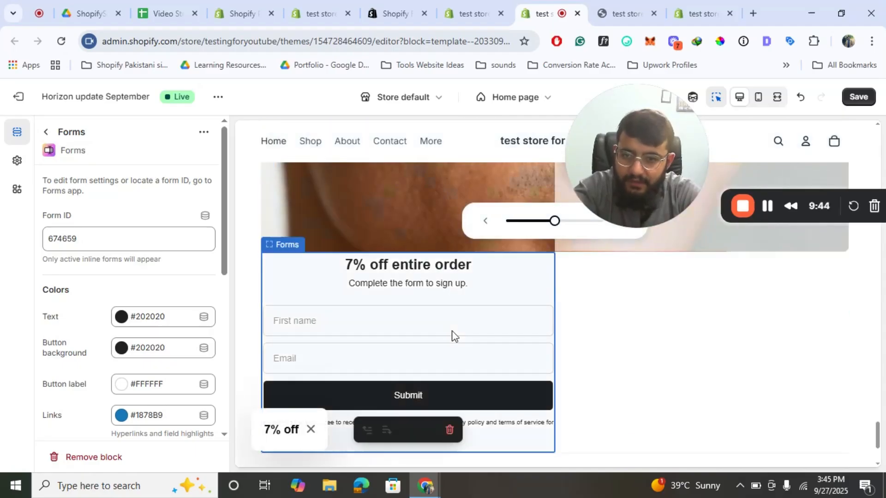
{"action": "scroll", "coordinate": [110, 257], "scroll_direction": "down", "scroll_amount": 4}
{"action": "scroll", "coordinate": [109, 256], "scroll_direction": "up", "scroll_amount": 4}
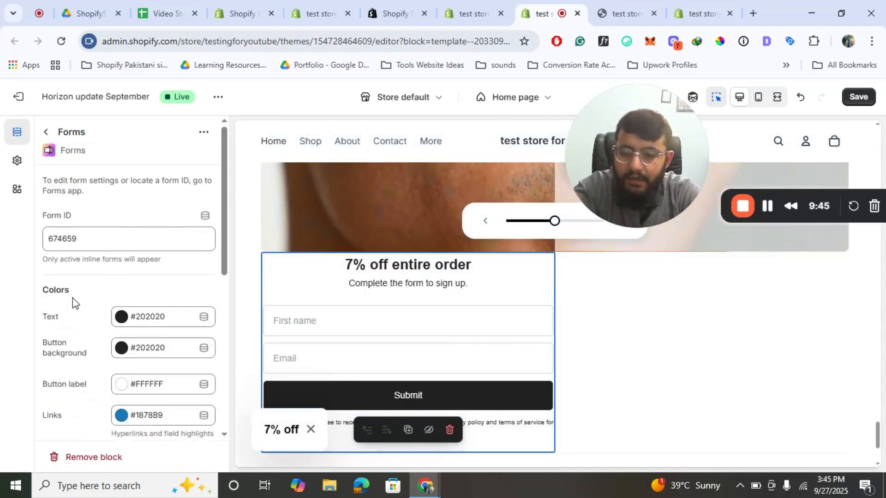
{"action": "scroll", "coordinate": [73, 297], "scroll_direction": "down", "scroll_amount": 5}
{"action": "left_click", "coordinate": [165, 319]}
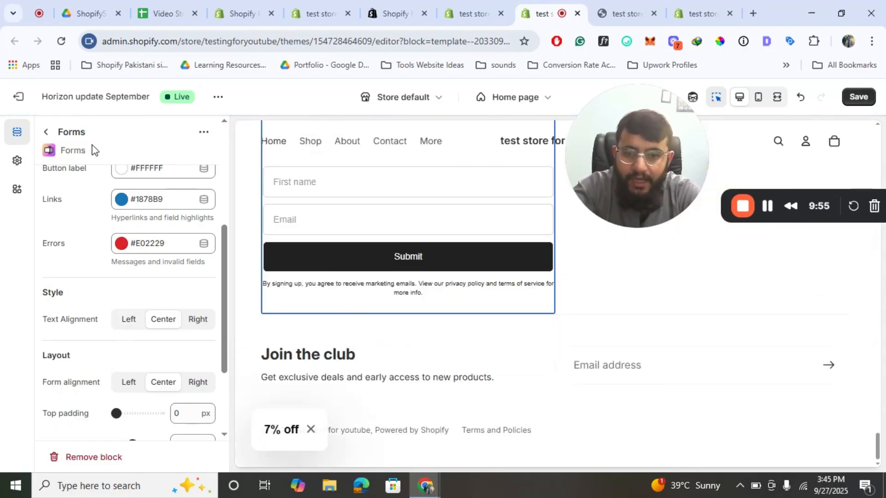
{"action": "left_click", "coordinate": [48, 133]}
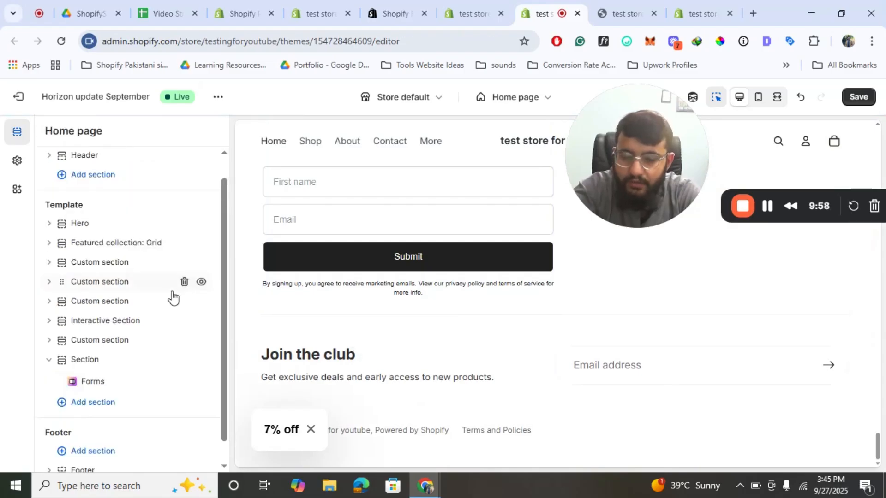
- Set the form section's width to Full and its top padding to 20 px
{"action": "left_click", "coordinate": [82, 365]}
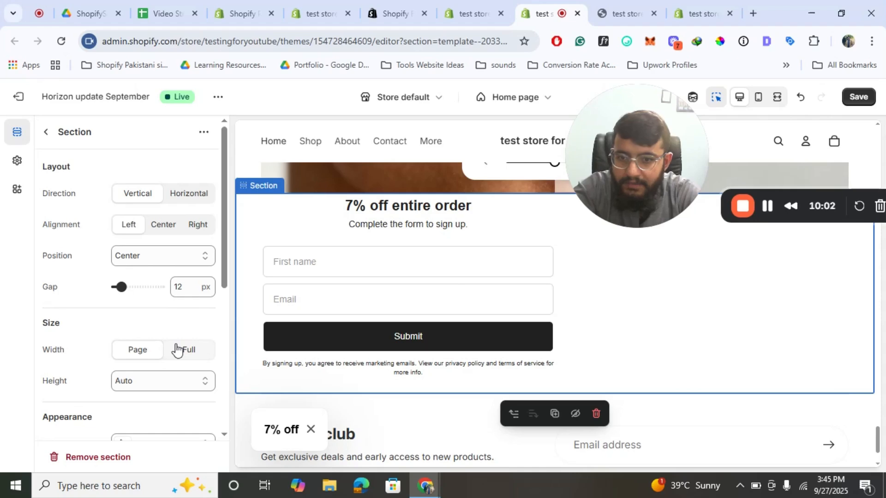
{"action": "left_click", "coordinate": [177, 350]}
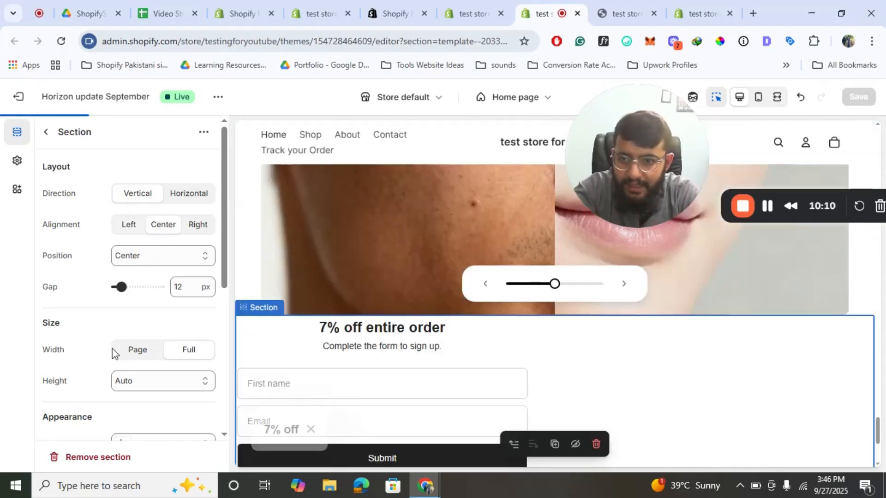
{"action": "scroll", "coordinate": [113, 350], "scroll_direction": "down", "scroll_amount": 4}
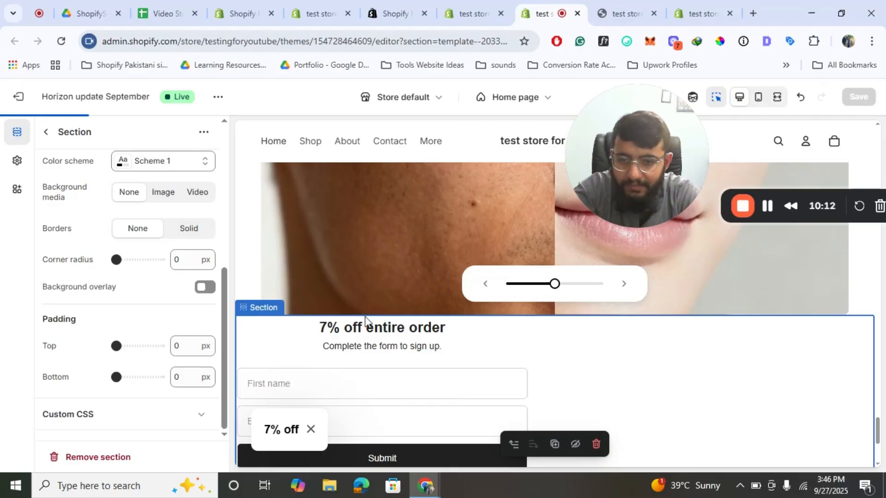
{"action": "scroll", "coordinate": [461, 328], "scroll_direction": "down", "scroll_amount": 2}
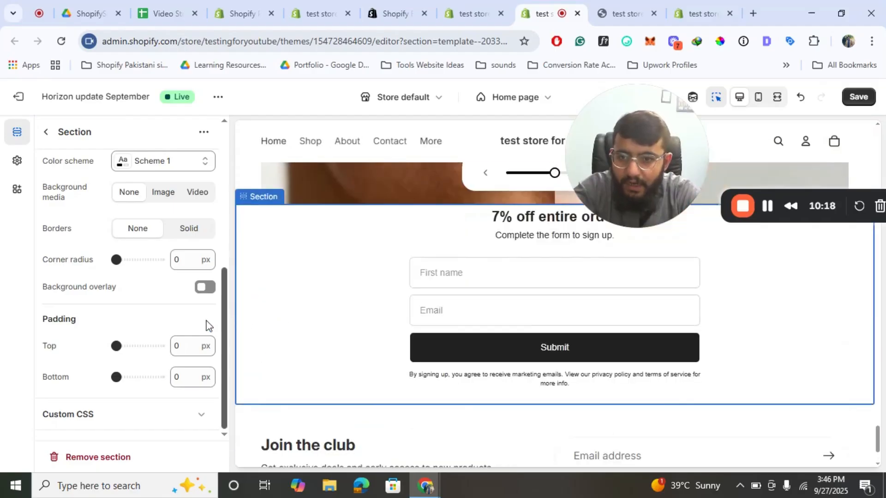
{"action": "left_click", "coordinate": [178, 344]}
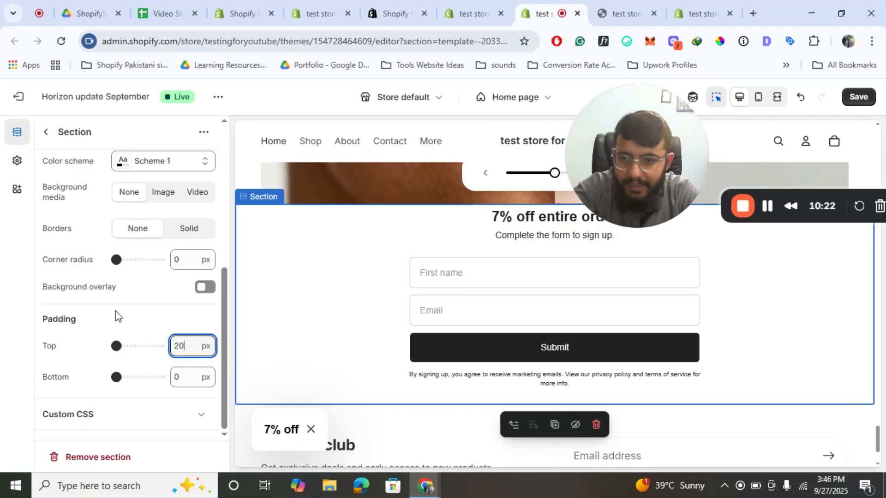
{"action": "left_click", "coordinate": [116, 315]}
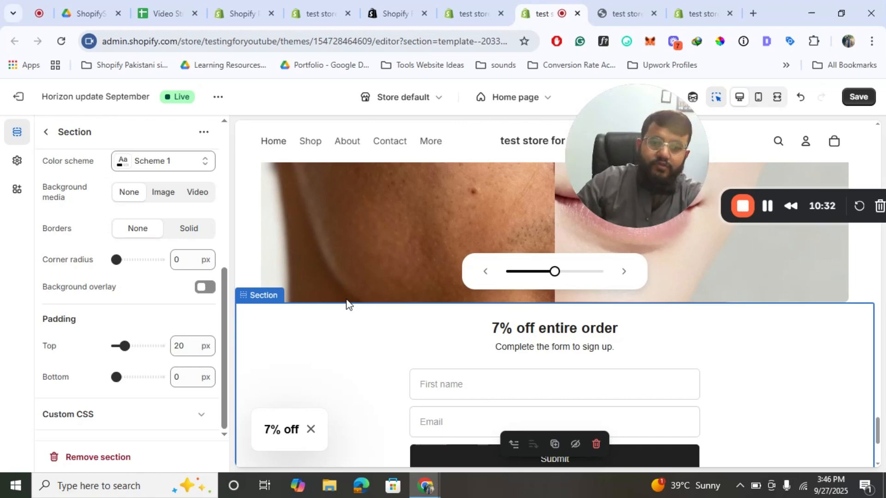
{"action": "scroll", "coordinate": [347, 303], "scroll_direction": "down", "scroll_amount": 4}
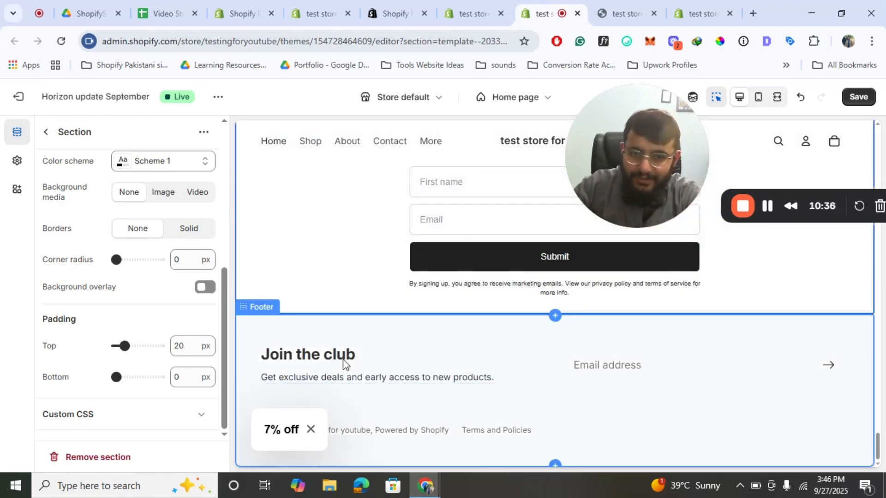
{"action": "scroll", "coordinate": [344, 361], "scroll_direction": "up", "scroll_amount": 2}
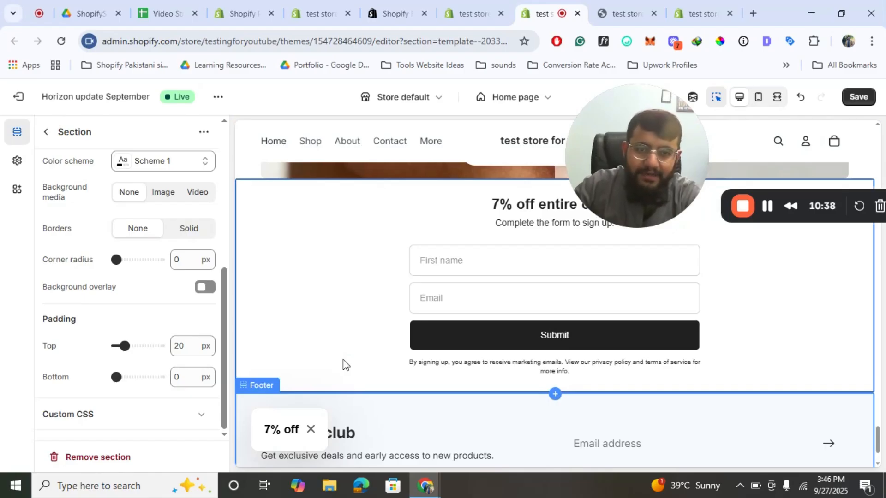